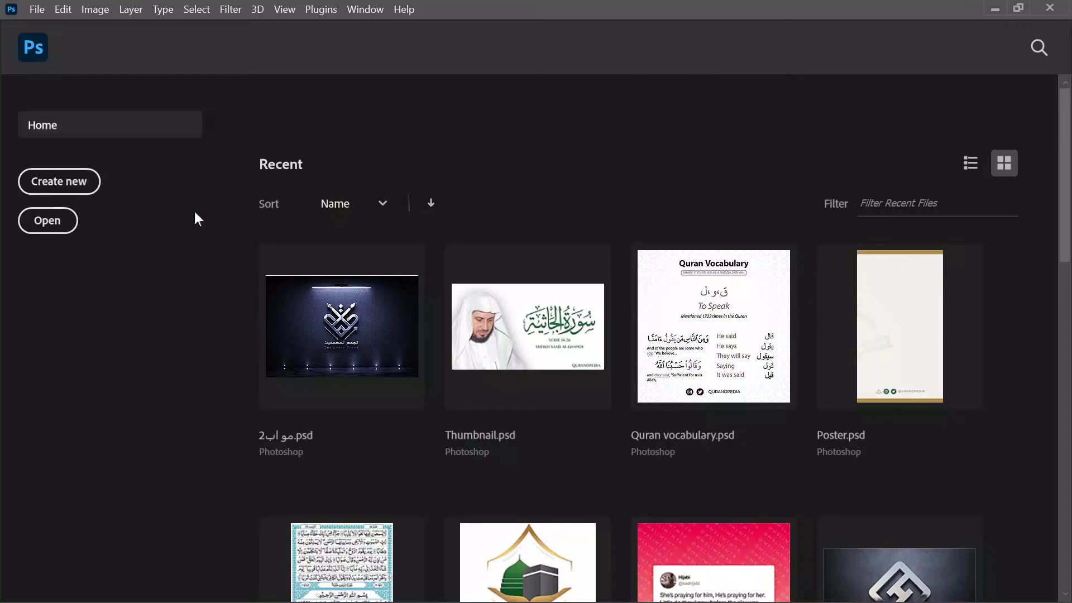
- Set up a blank white 1080 × 1080 px, 300 ppi document named 'Quran Post'
click(57, 189)
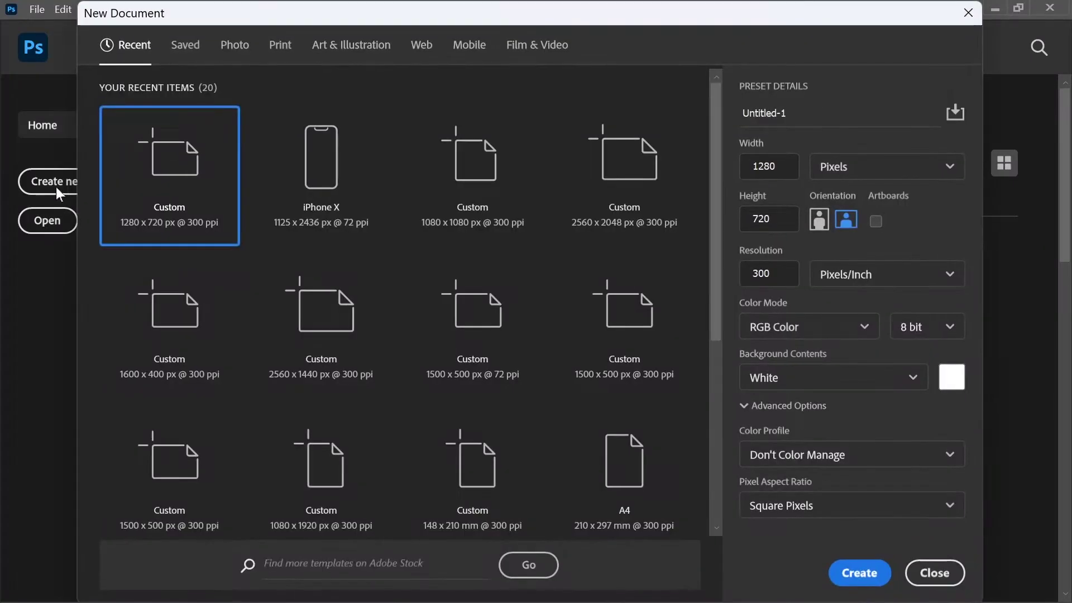
key(Tab)
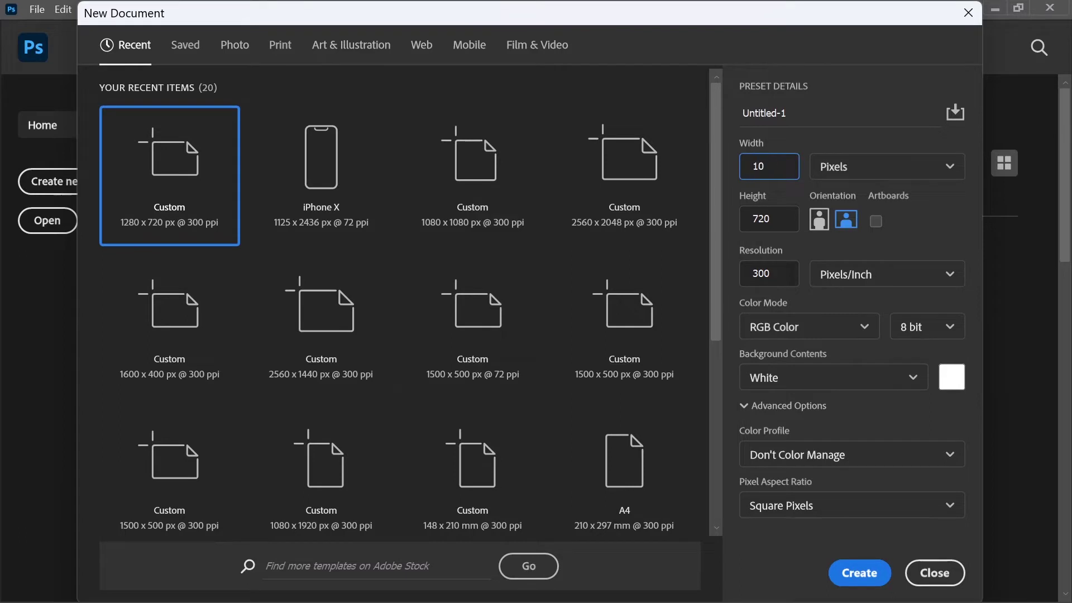
key(Tab)
key(Tab)
text(1080)
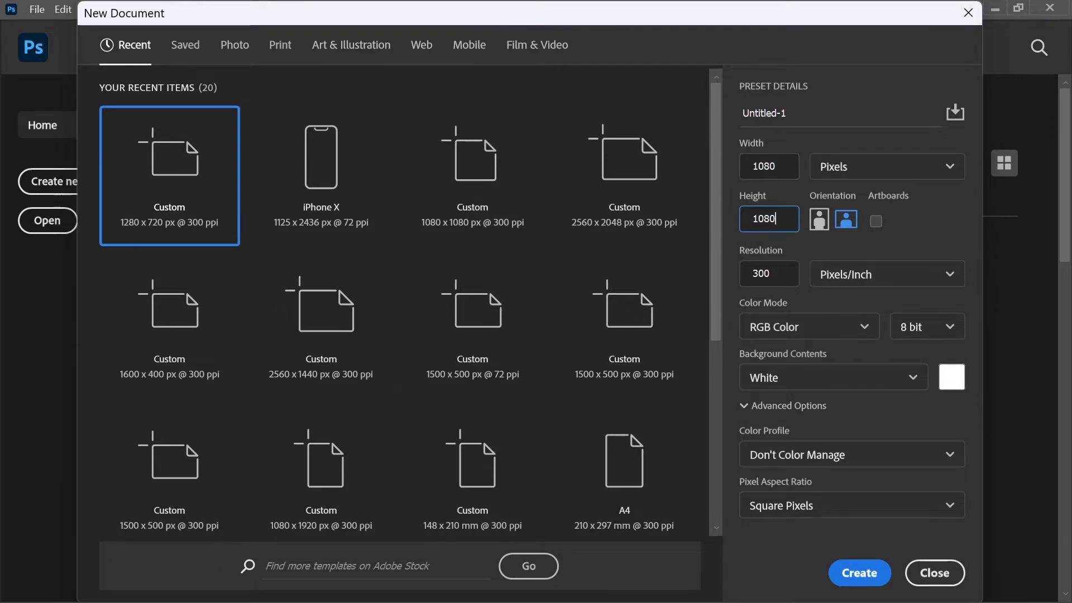
key(Tab)
key(ctrl+a)
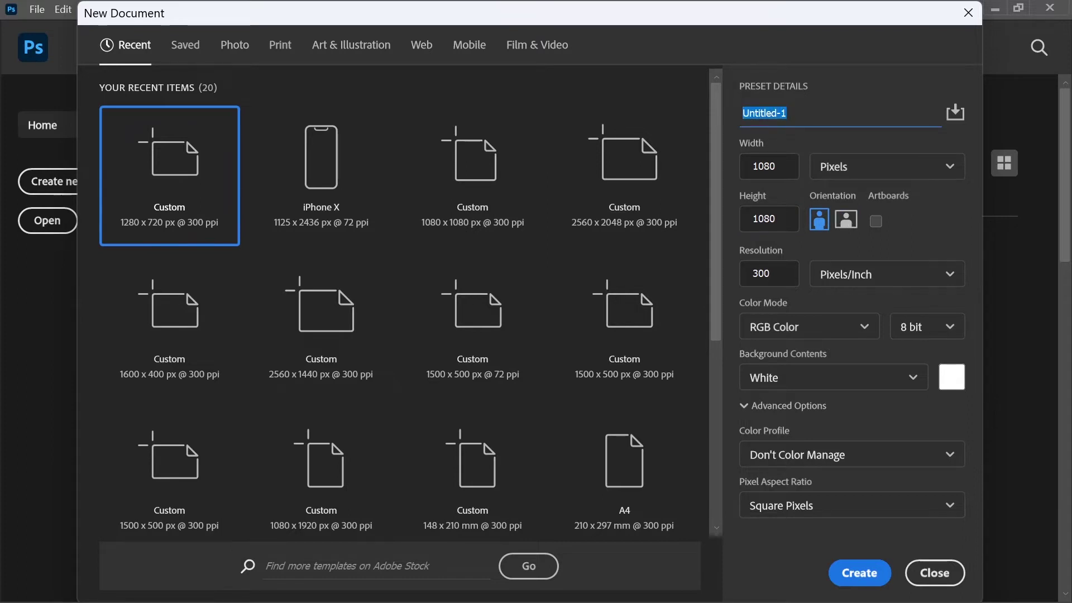
text(Quran Post)
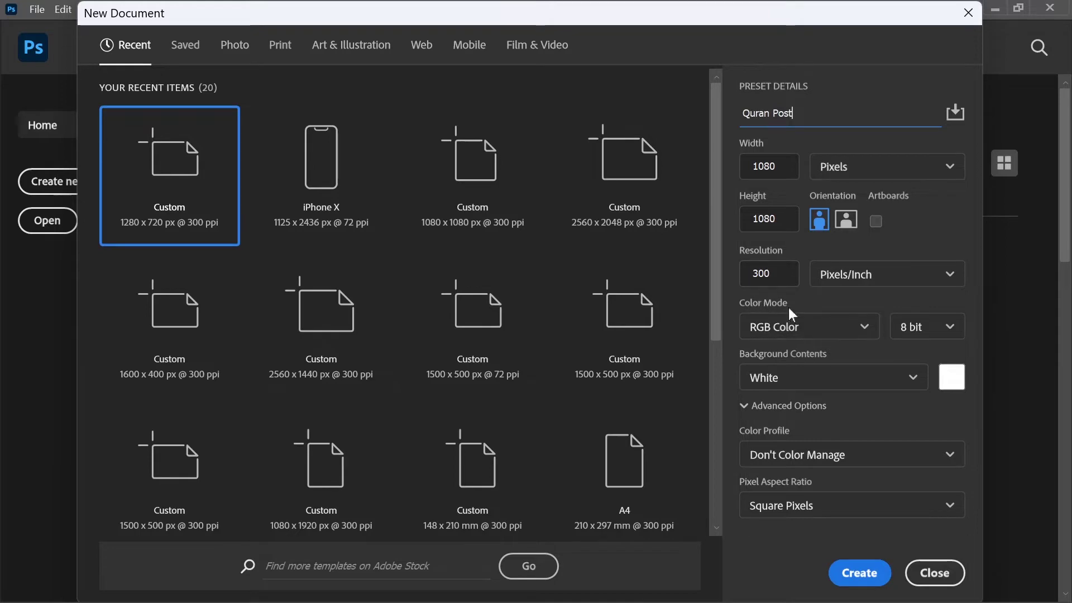
click(855, 575)
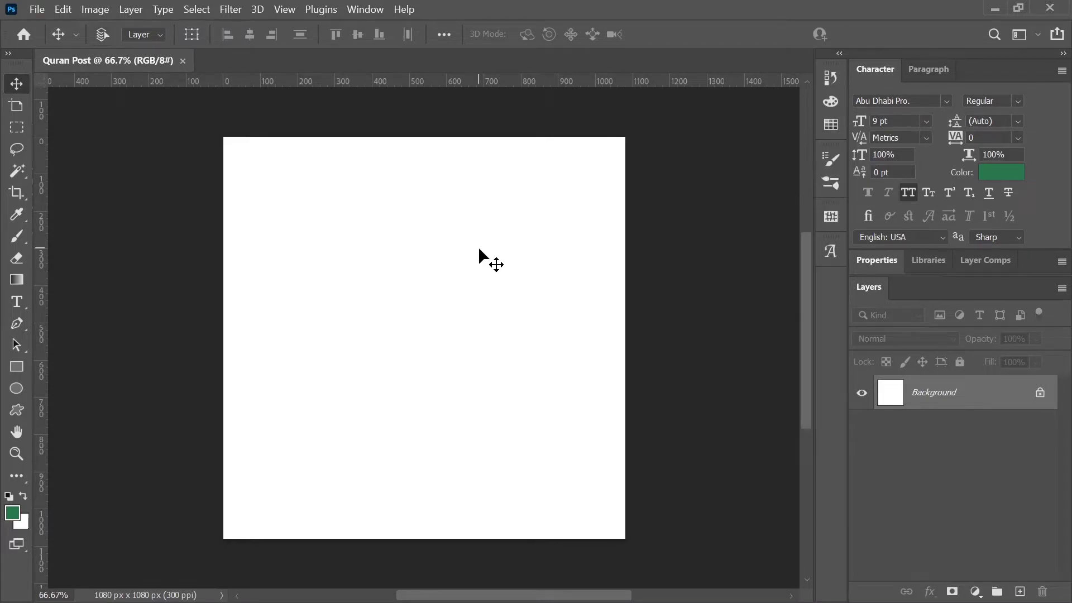
- Fit the canvas on screen and add 20 px margin guides on all four sides
key(ctrl+0)
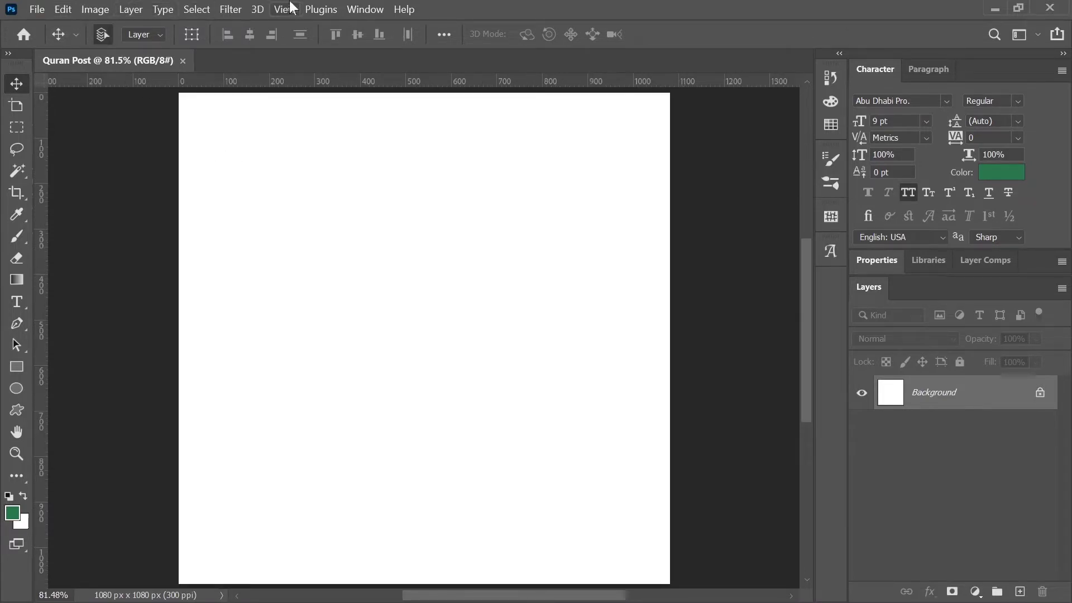
click(283, 11)
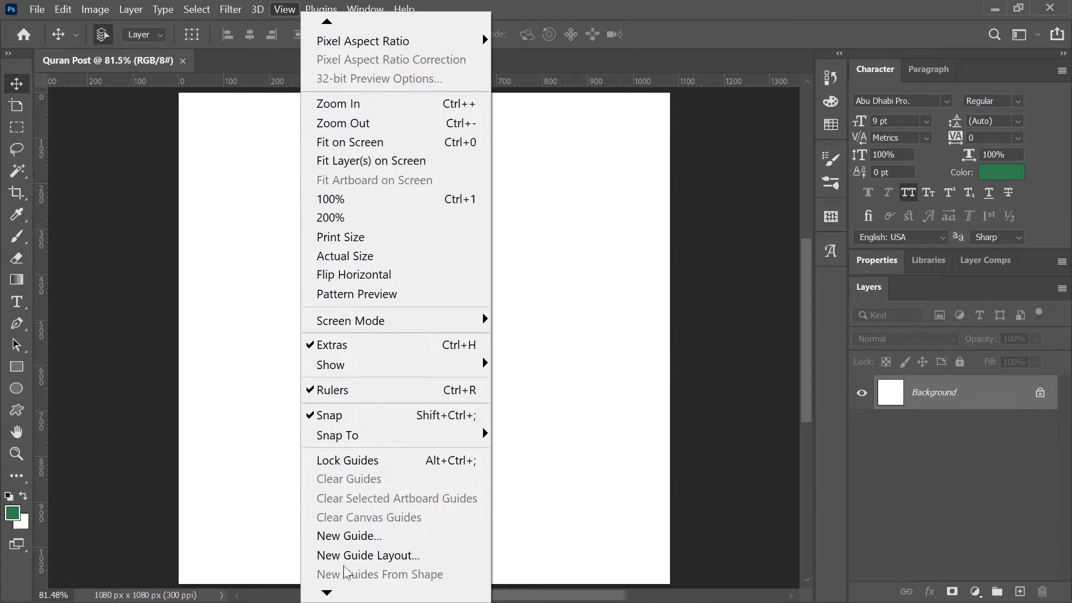
click(349, 552)
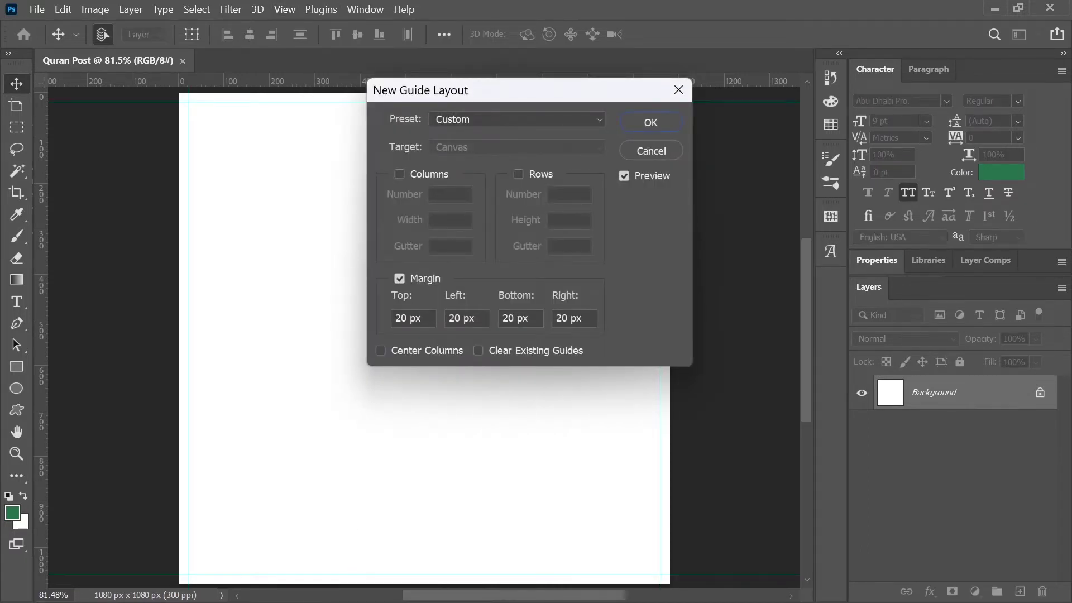
click(398, 279)
click(650, 123)
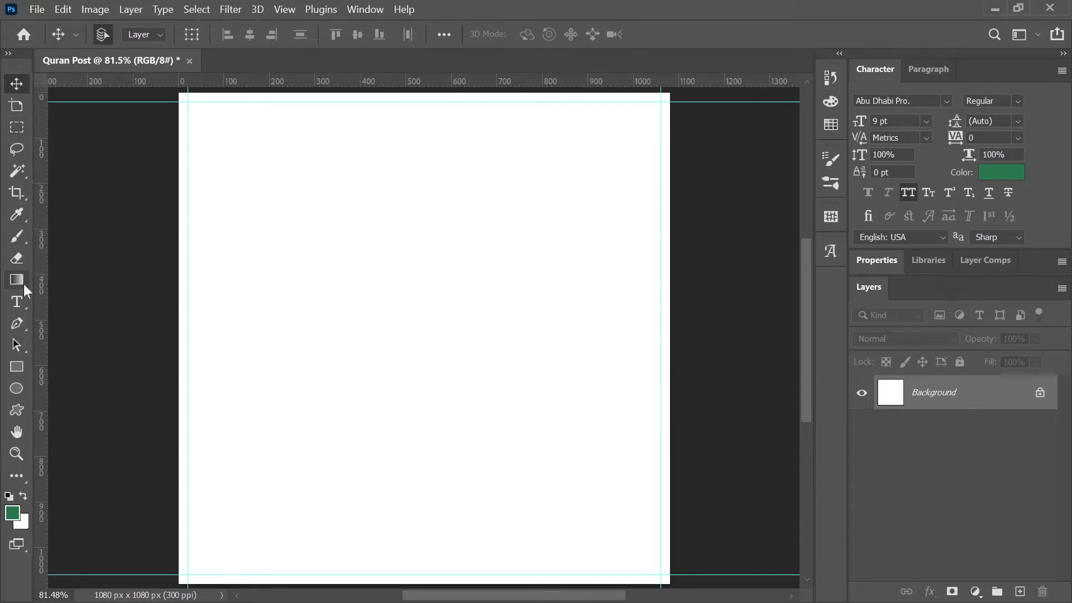
- Draw a wide paragraph text box, about 858 × 137 px, near the canvas top
click(23, 299)
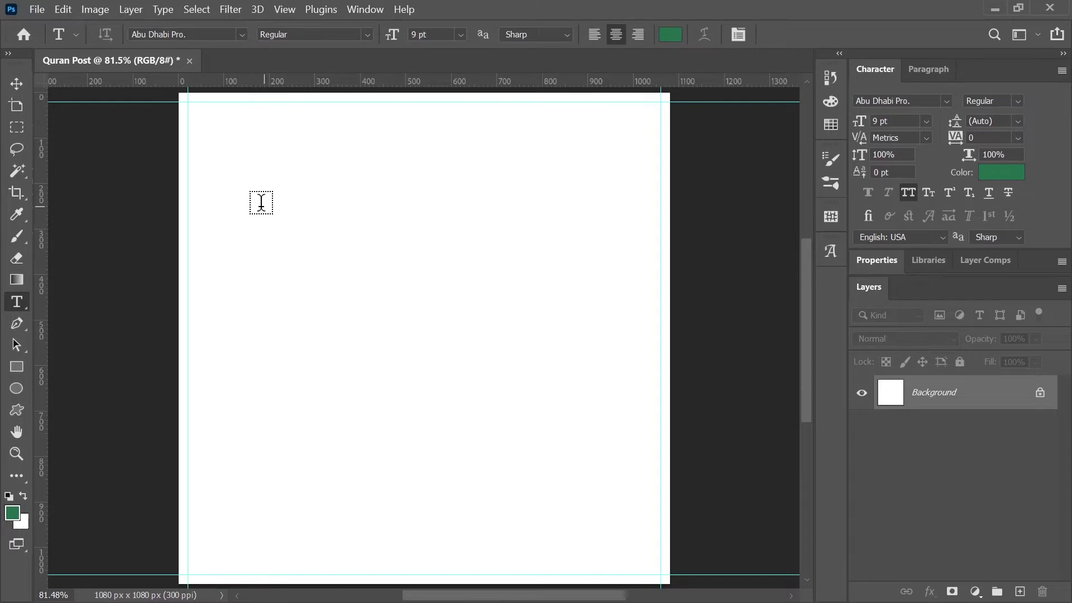
drag(236, 206, 619, 261)
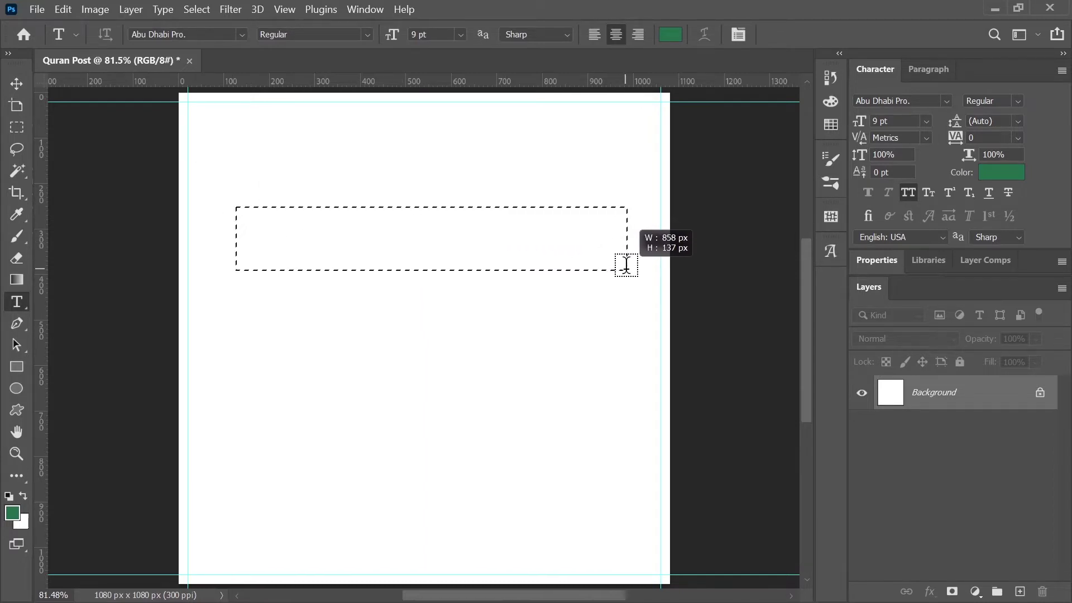
drag(620, 261, 626, 265)
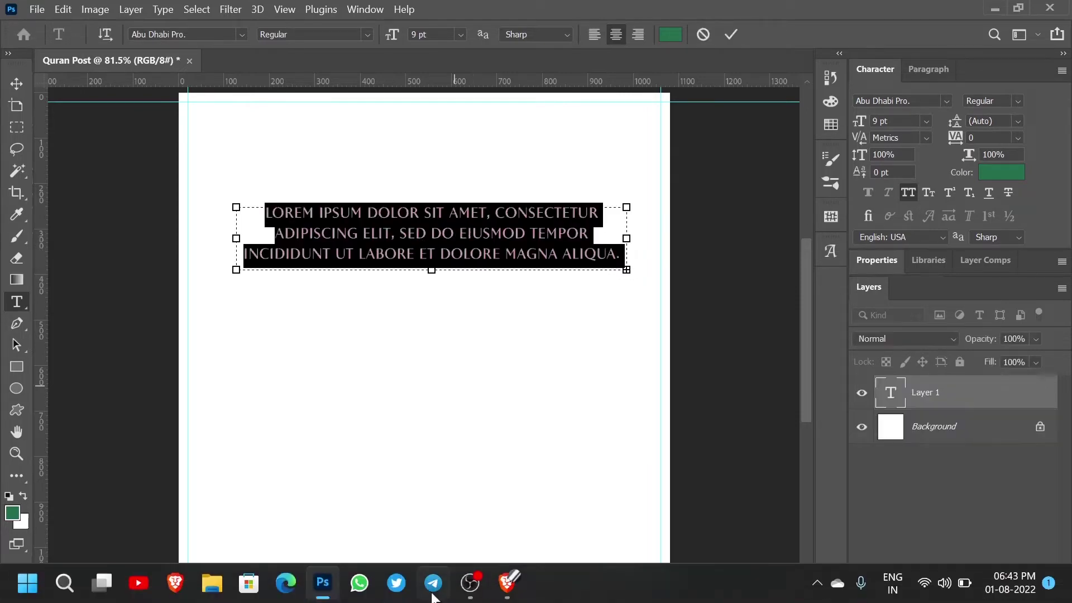
- Paste the Arabic verse copied from Quran.com into the box and select all of it
click(513, 589)
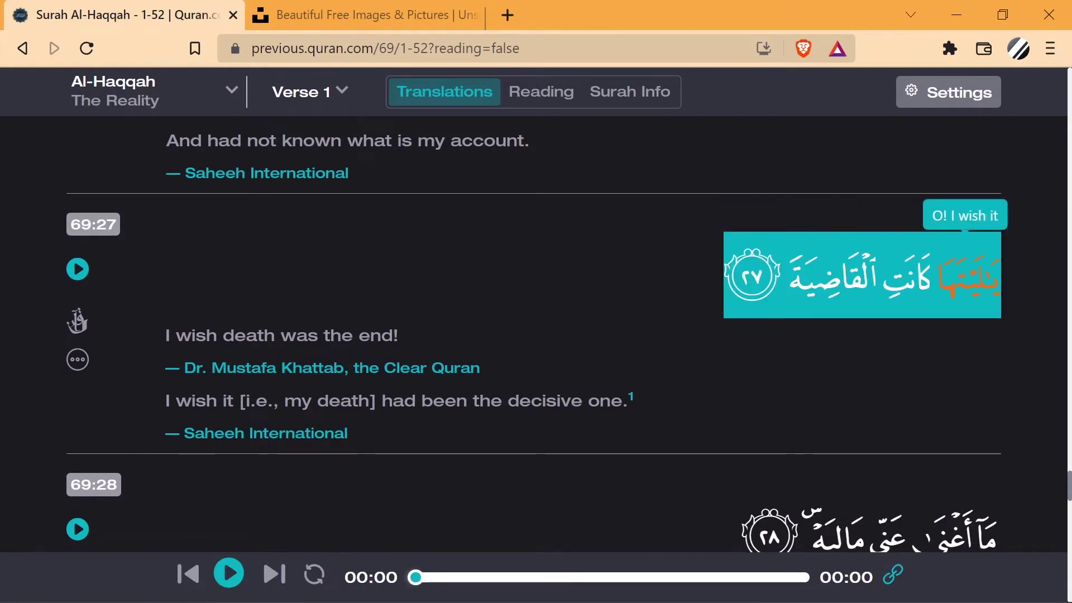
key(alt+Tab)
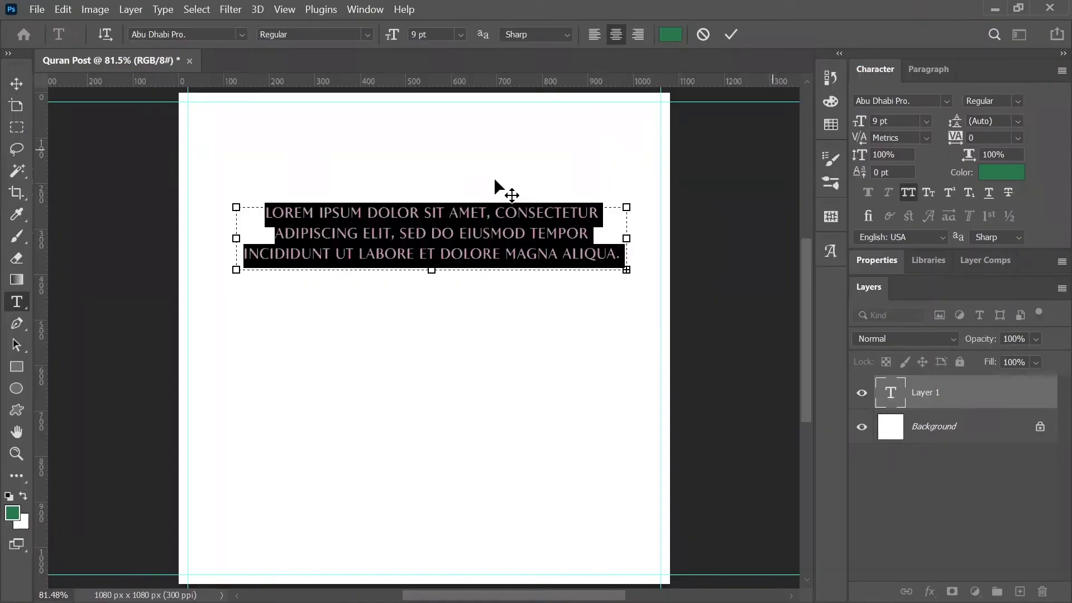
key(ctrl+v)
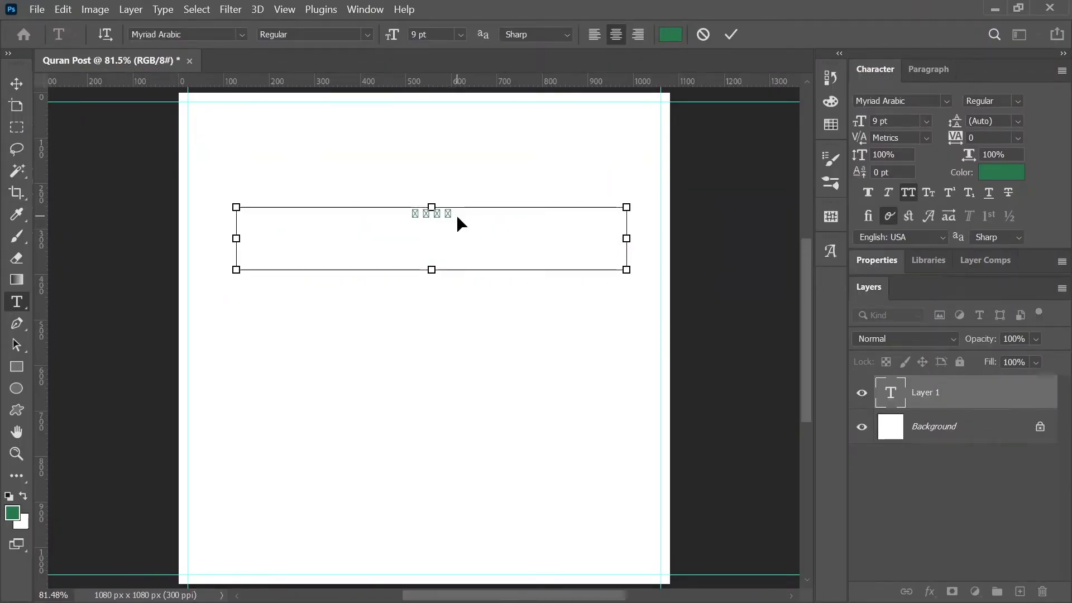
key(ctrl+a)
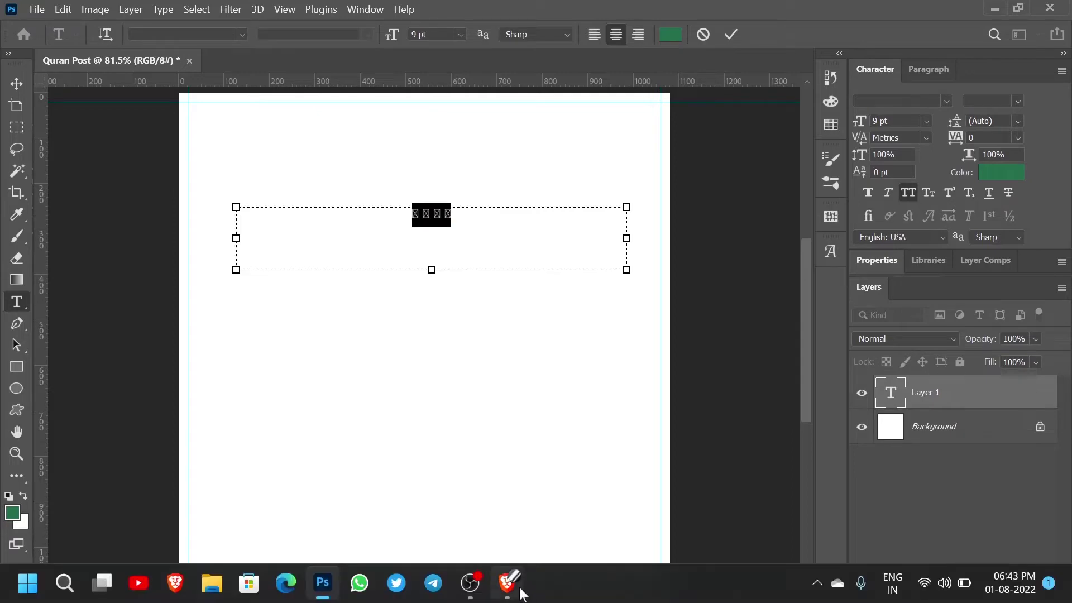
click(508, 582)
- In Quran.com's Reading layout, locate verse 27 and confirm it is on Page 567
click(535, 94)
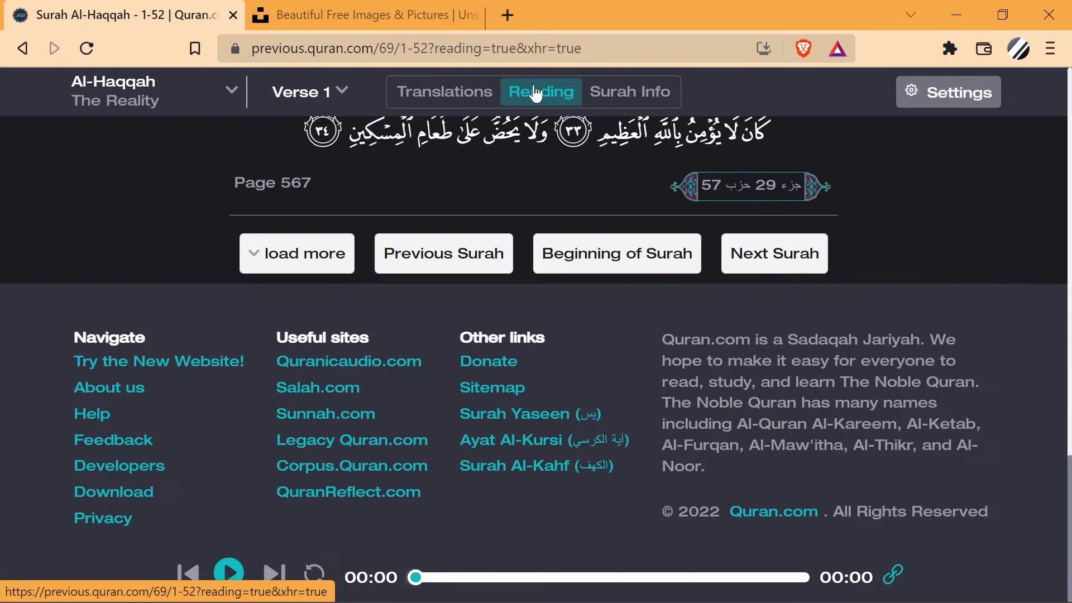
scroll(528, 190, up, 3)
scroll(528, 191, up, 5)
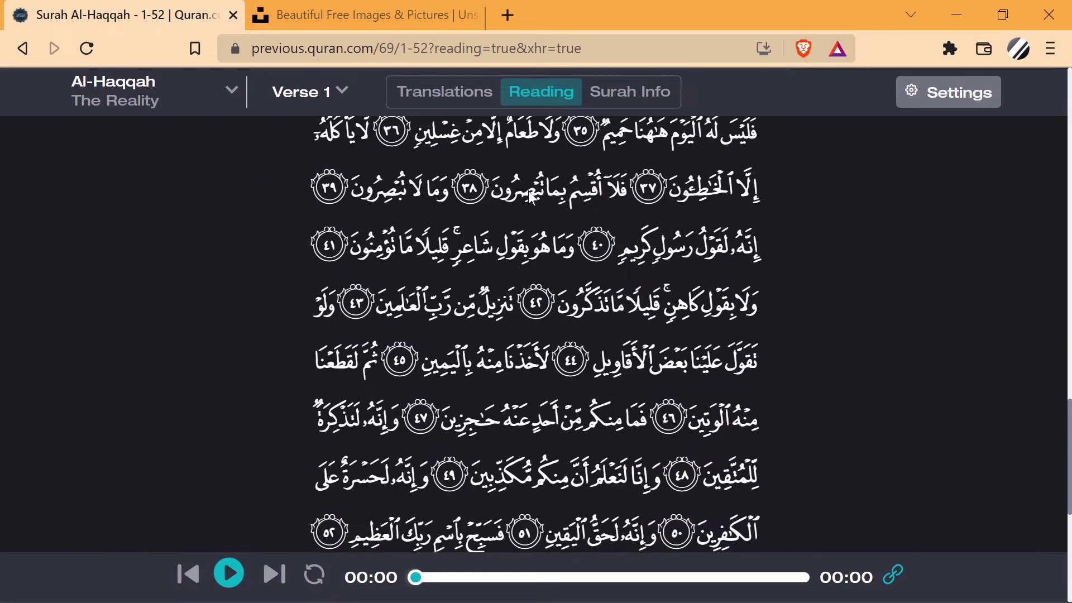
scroll(528, 191, up, 1)
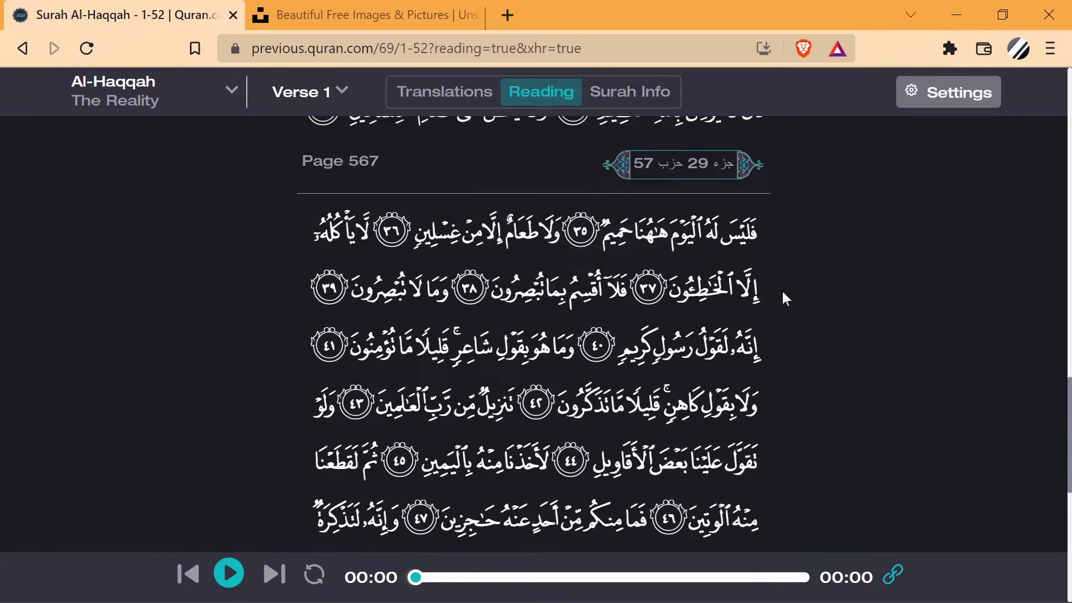
scroll(745, 314, up, 3)
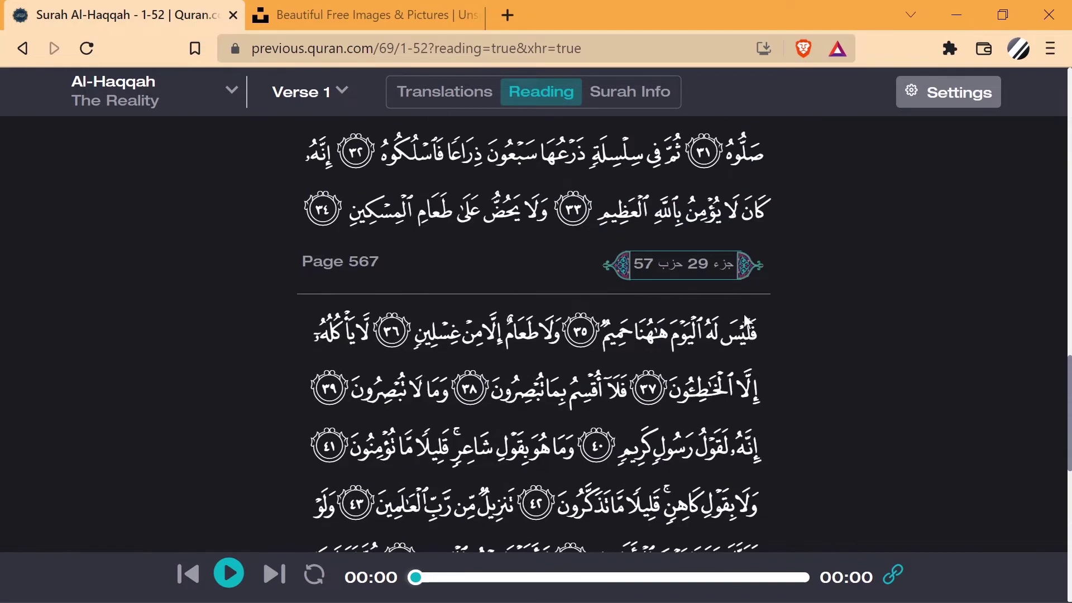
scroll(745, 314, up, 4)
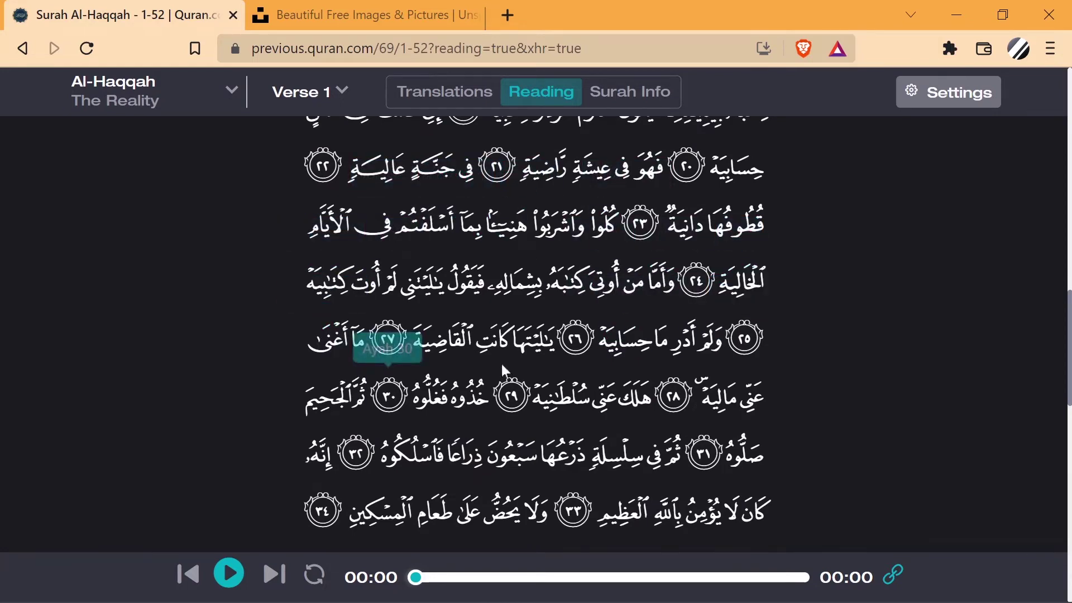
scroll(536, 340, down, 2)
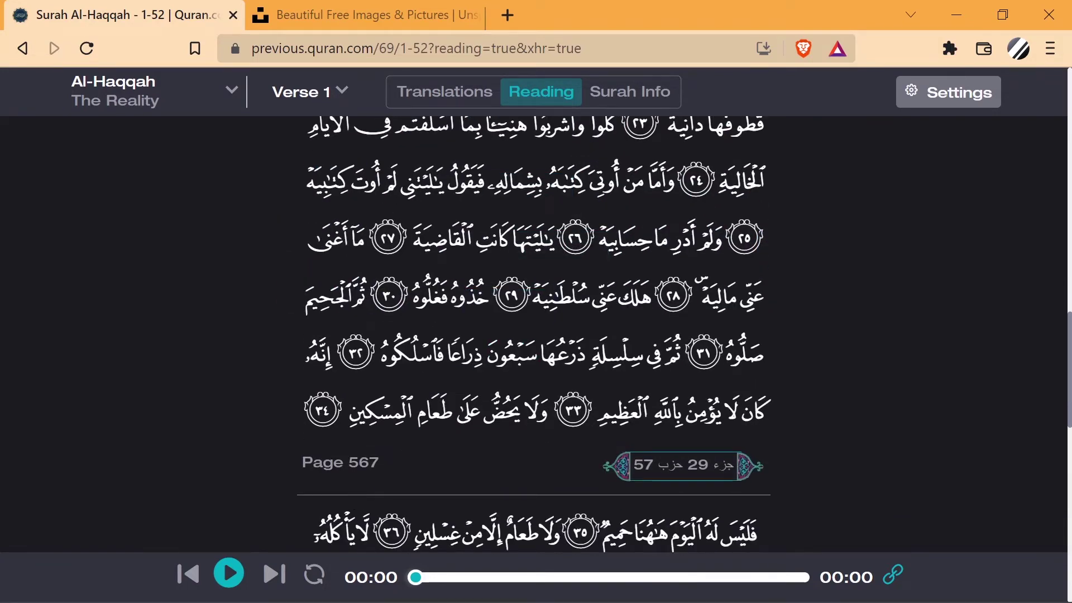
drag(348, 463, 370, 463)
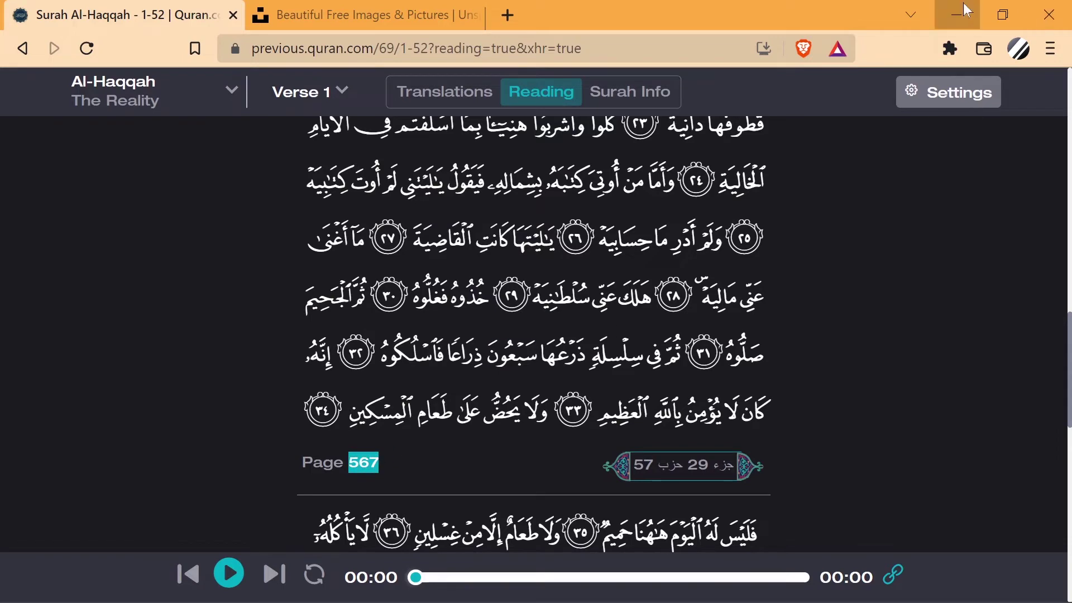
click(957, 15)
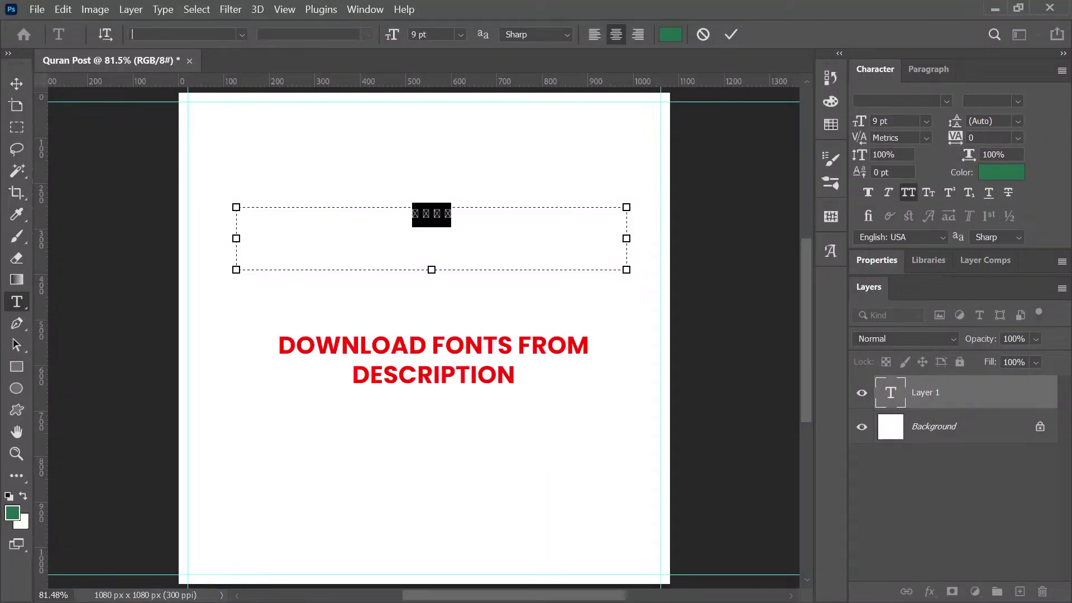
- Apply the QCF_P567 font to the verse and enlarge it to 22 pt
text(567)
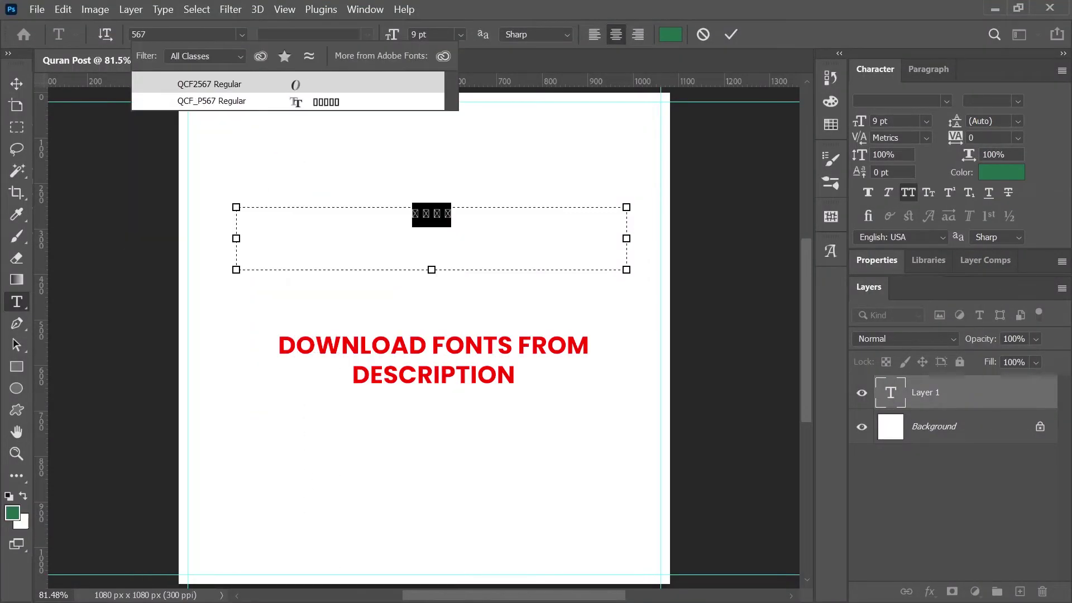
click(212, 102)
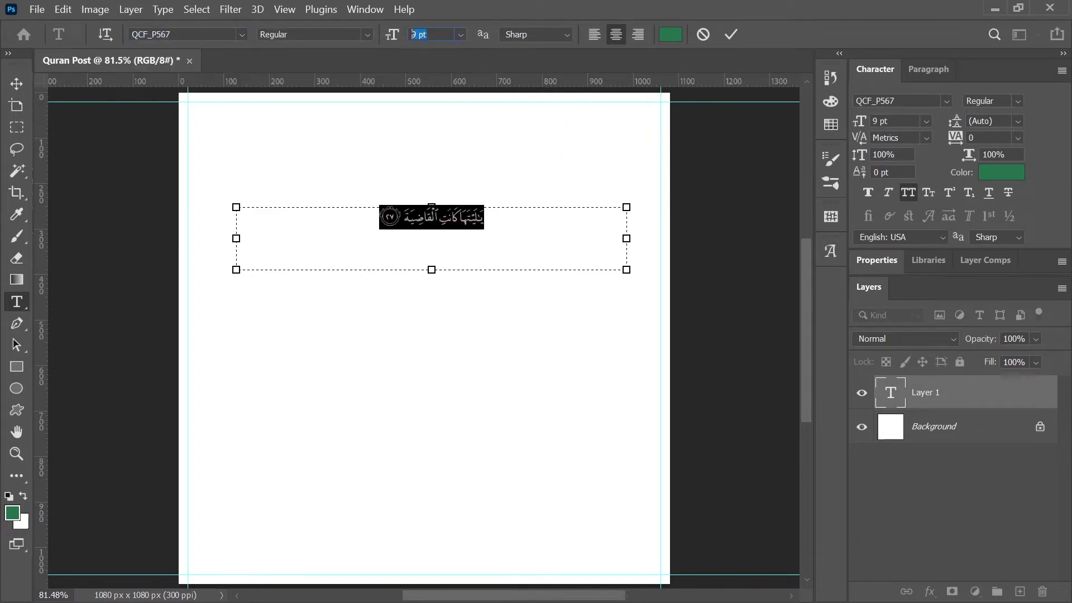
key(Up)
key(Up)
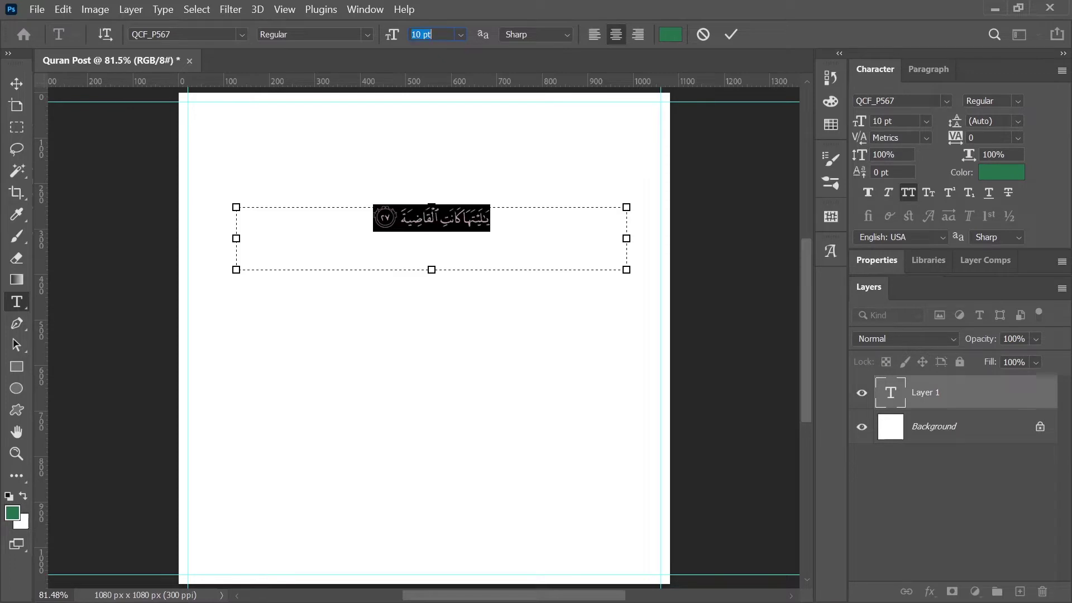
key(Up)
key(Up)
key(Up)
key(Up)
key(Up)
key(Up)
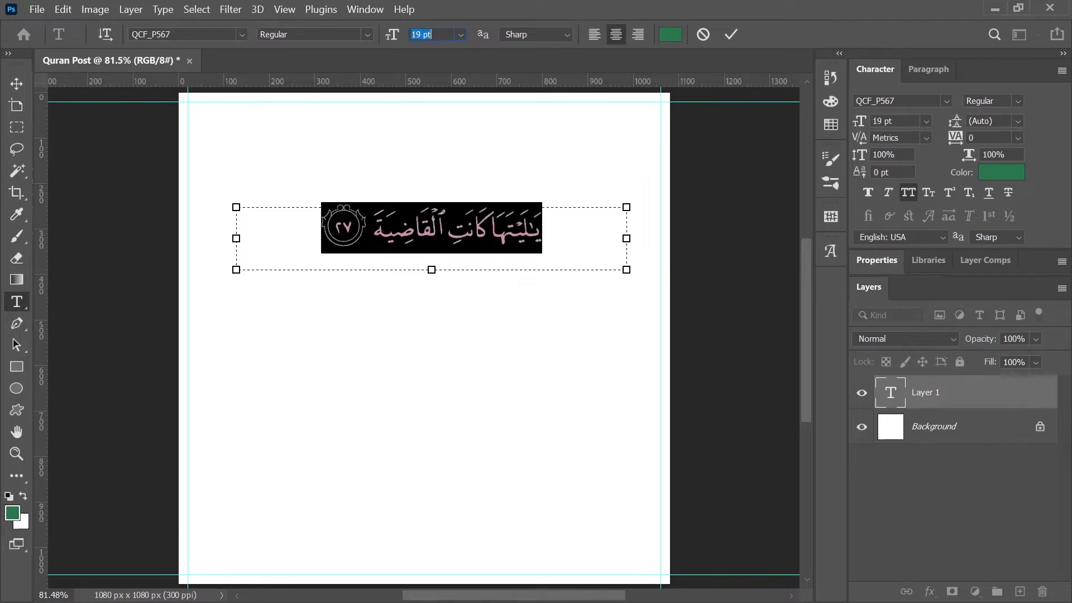
key(Up)
key(Up)
key(Up)
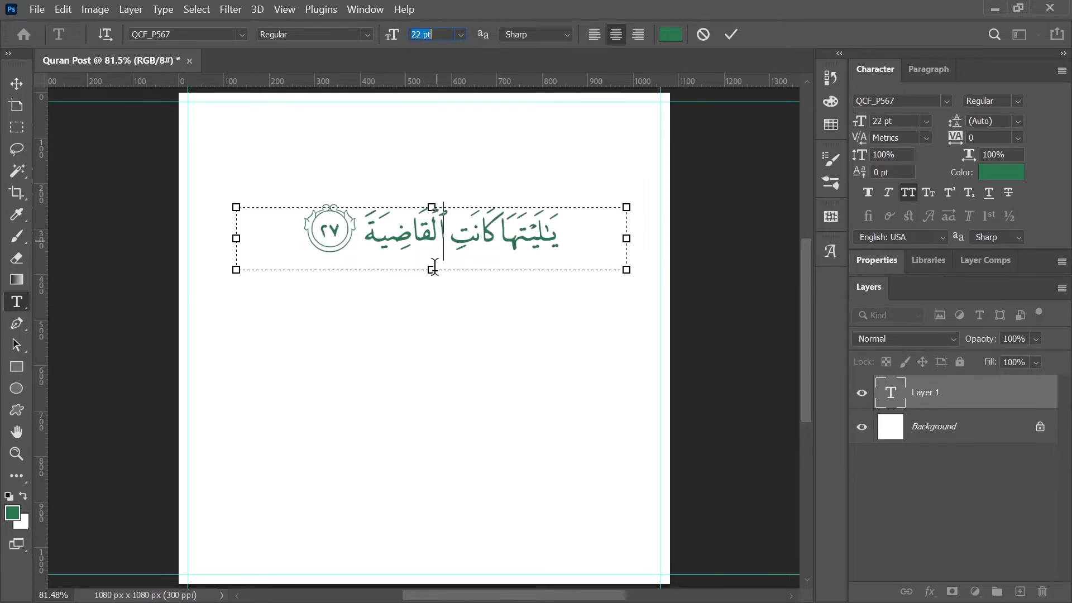
- Resize the text box so the verse fits on one line, and commit it
drag(431, 269, 432, 255)
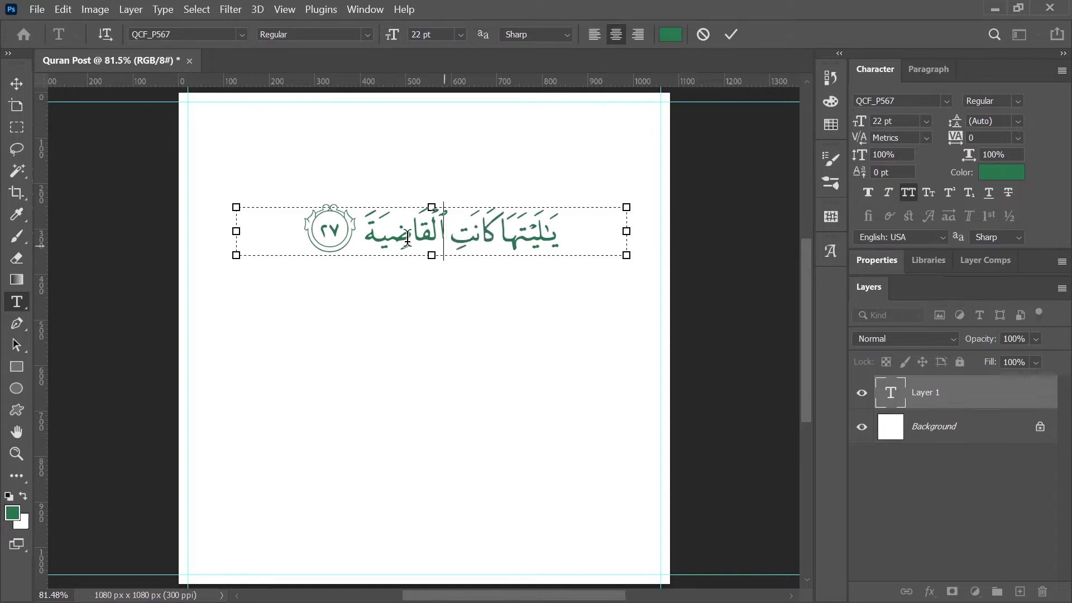
drag(237, 230, 339, 234)
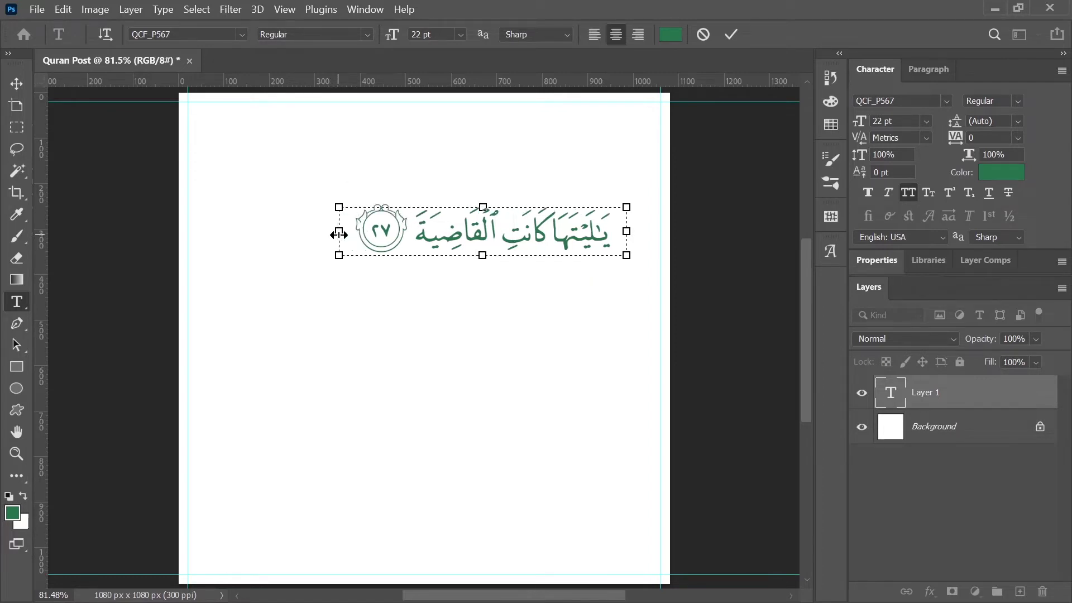
click(731, 34)
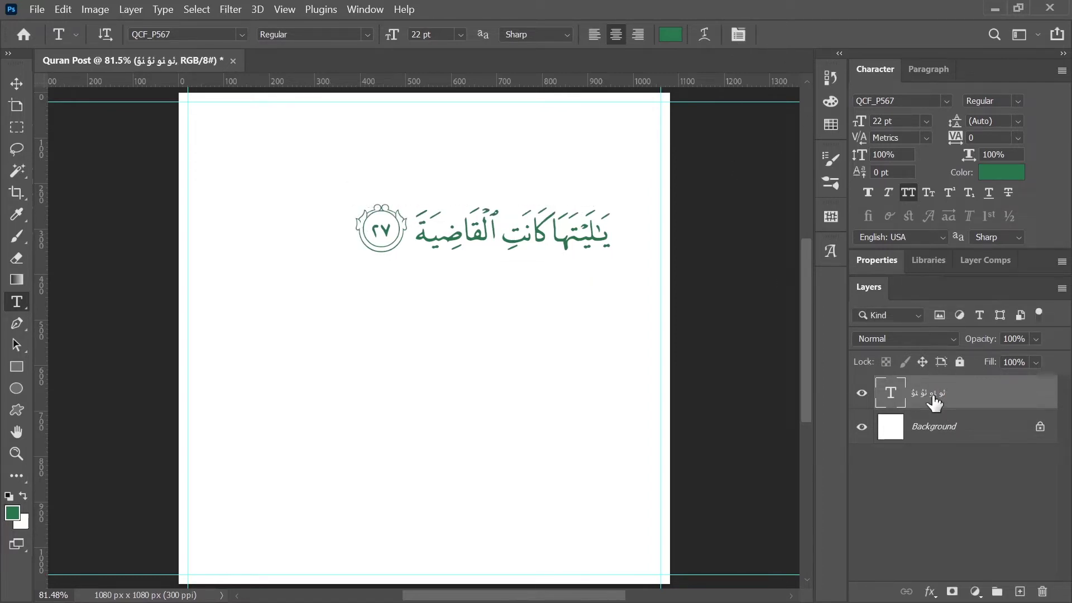
- Centre the Arabic verse horizontally and vertically, then draw a text box below it
click(8, 86)
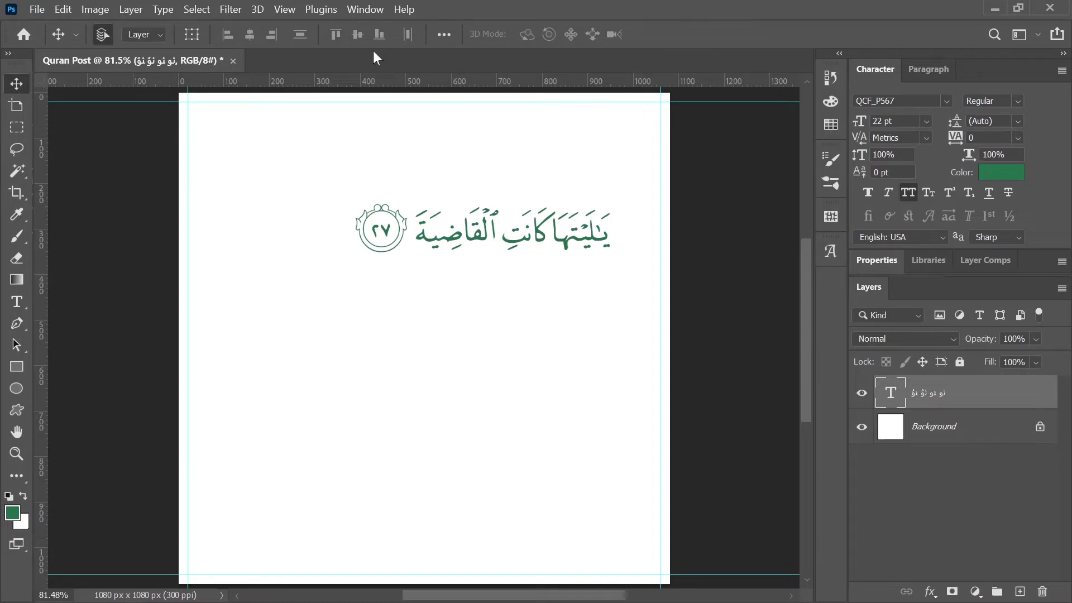
key(ctrl+a)
click(255, 33)
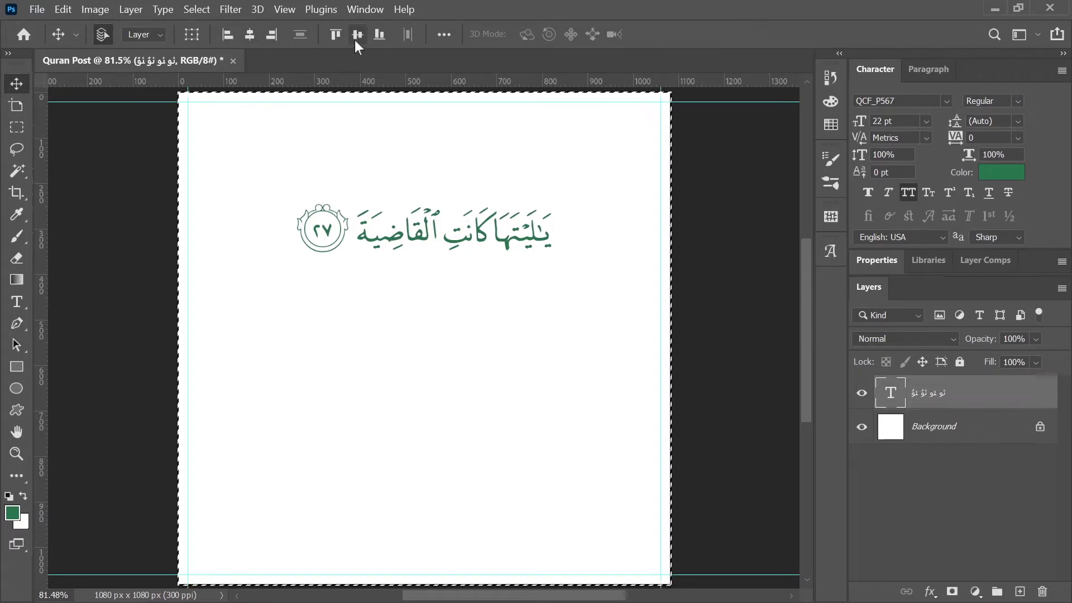
click(353, 38)
key(ctrl+d)
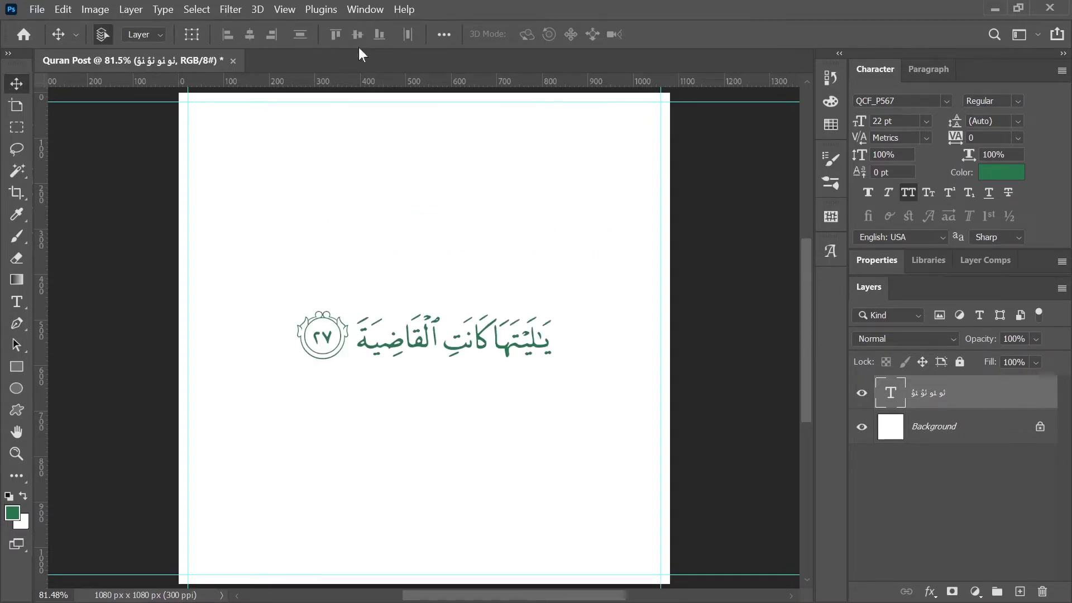
key(t)
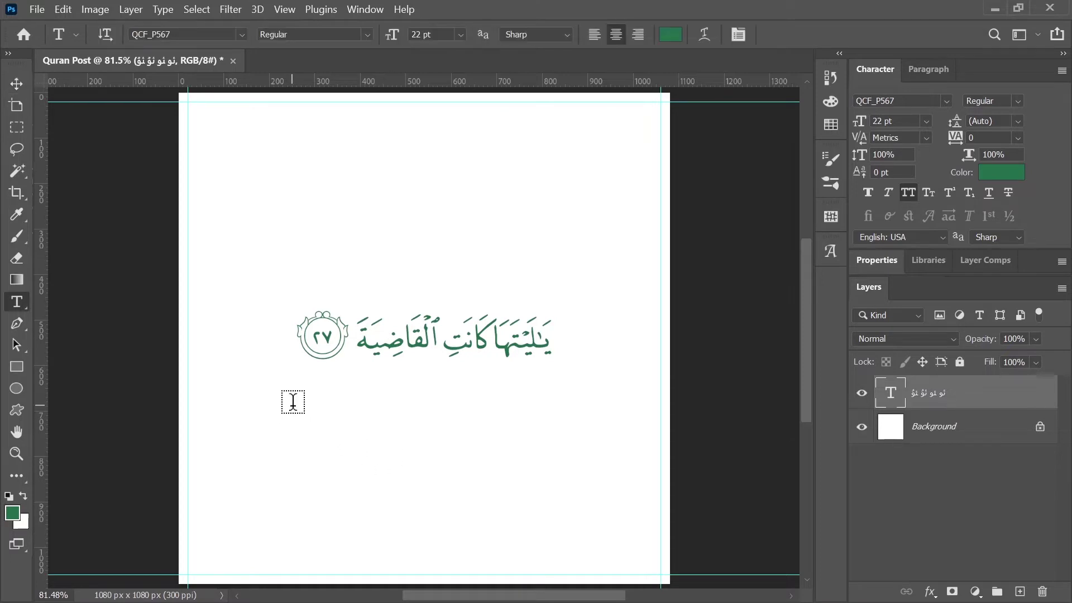
mouse_move(295, 379)
mouse_down()
mouse_move(548, 416)
mouse_move(548, 402)
mouse_up()
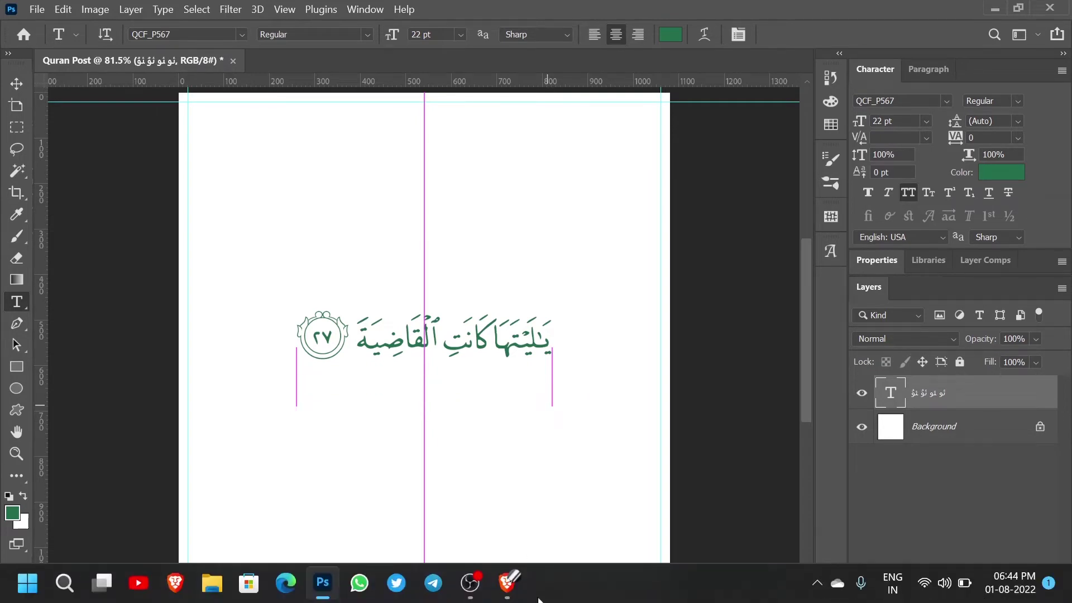
- Copy the Saheeh International translation of verse 69:27 from Quran.com's Translation view
click(502, 585)
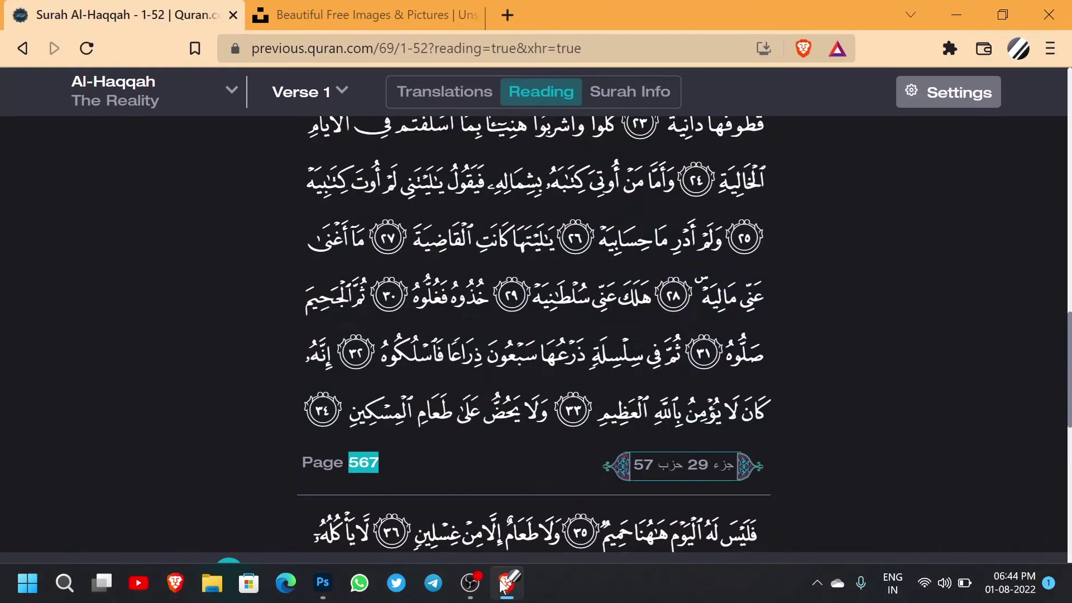
click(446, 92)
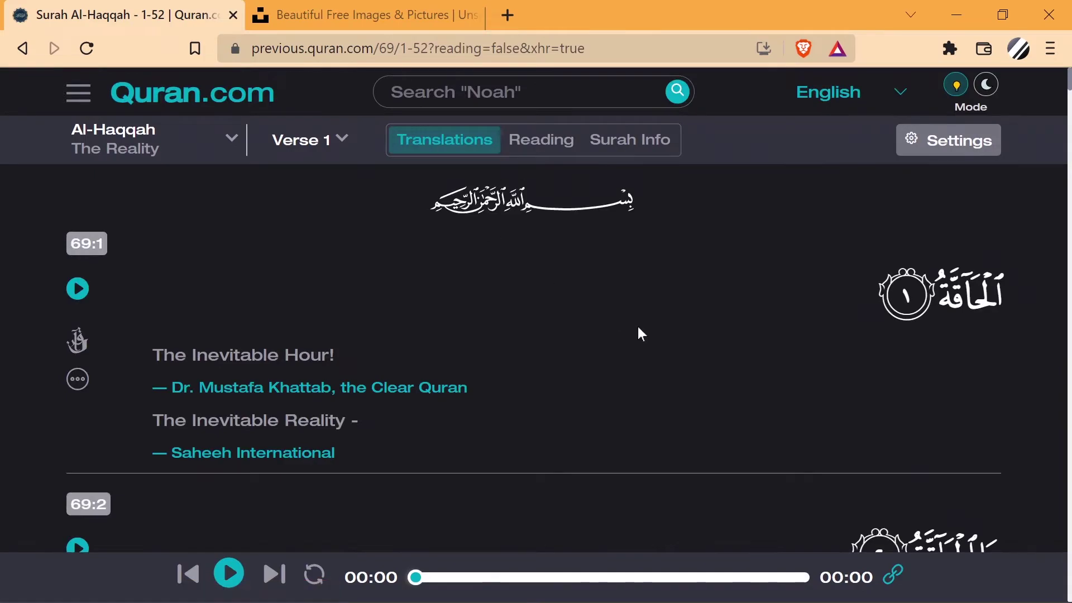
scroll(637, 326, down, 5)
scroll(636, 324, down, 5)
scroll(638, 324, down, 10)
scroll(638, 327, down, 10)
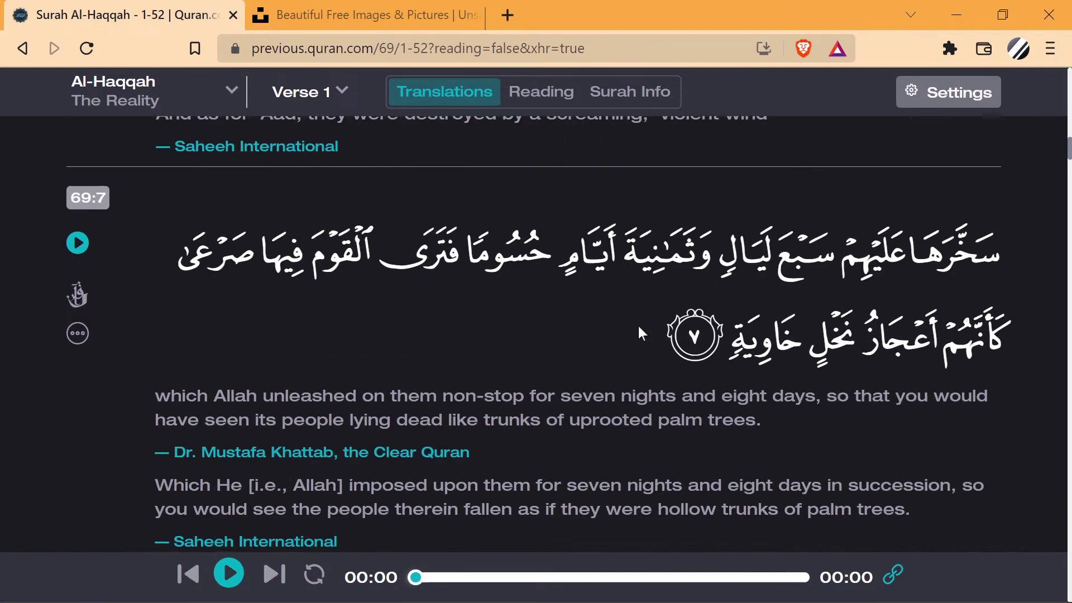
scroll(638, 326, down, 10)
scroll(638, 326, down, 10)
scroll(638, 327, down, 5)
scroll(639, 327, down, 10)
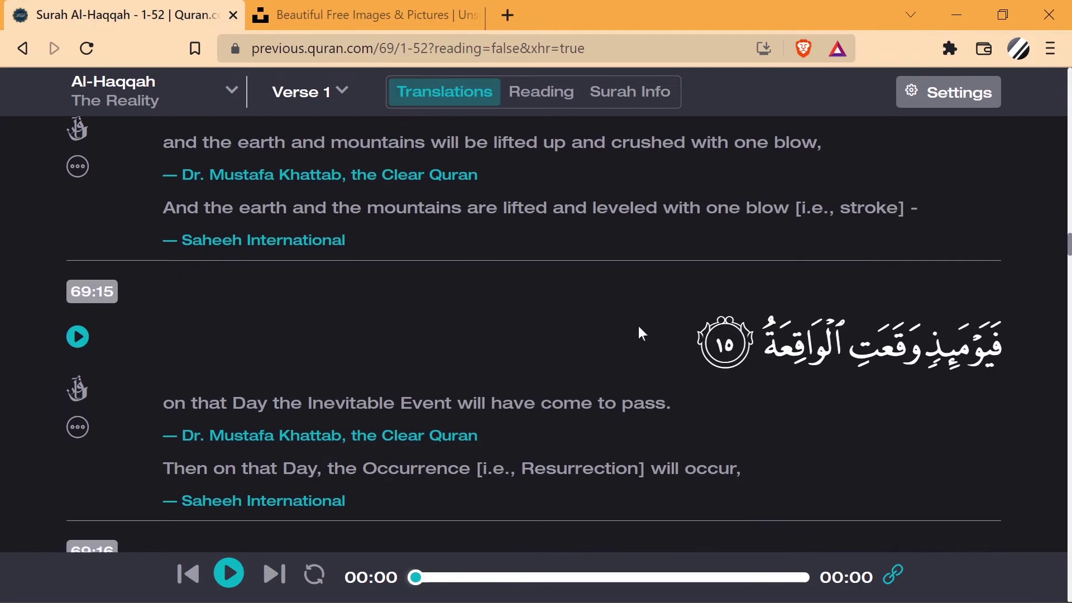
scroll(638, 327, down, 10)
scroll(639, 327, down, 10)
scroll(639, 327, down, 5)
scroll(638, 326, down, 10)
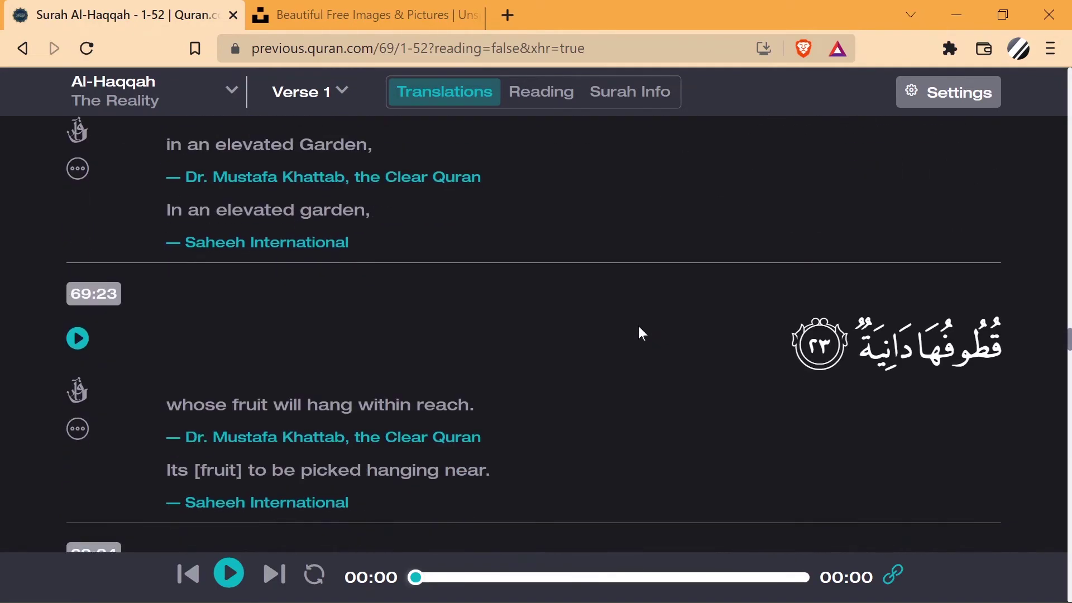
scroll(639, 327, down, 9)
scroll(638, 327, up, 6)
scroll(638, 327, up, 5)
scroll(638, 327, down, 10)
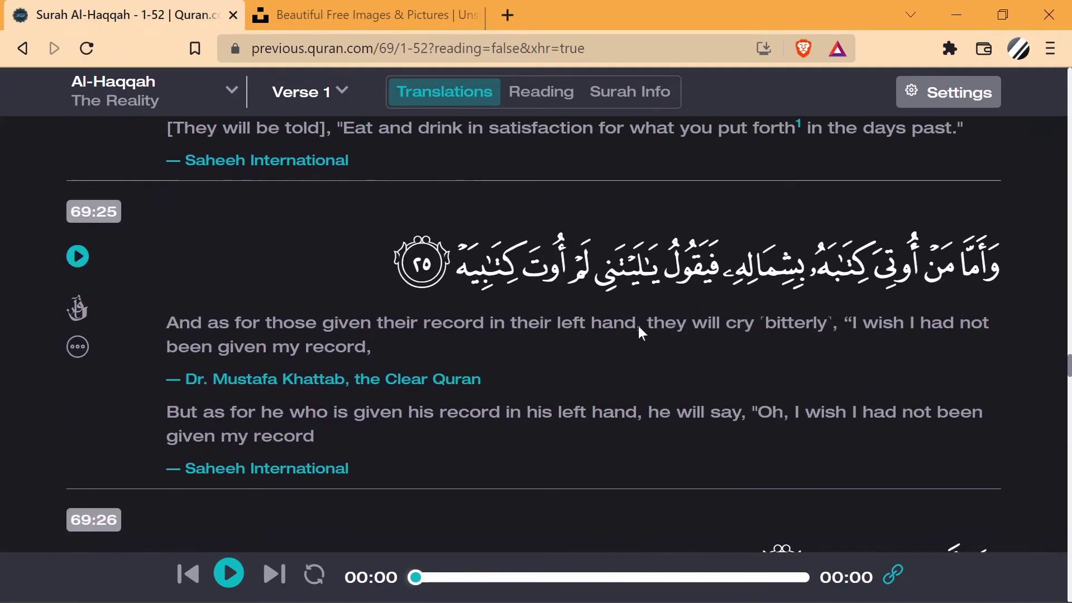
scroll(638, 326, down, 3)
scroll(638, 325, down, 4)
scroll(638, 326, down, 3)
scroll(658, 327, up, 1)
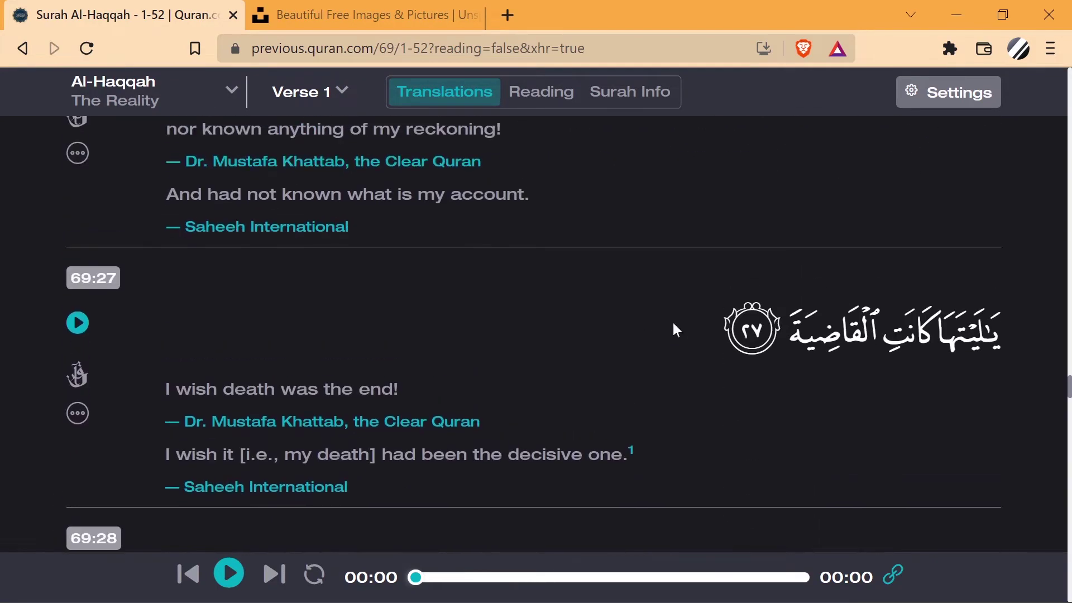
drag(165, 455, 642, 454)
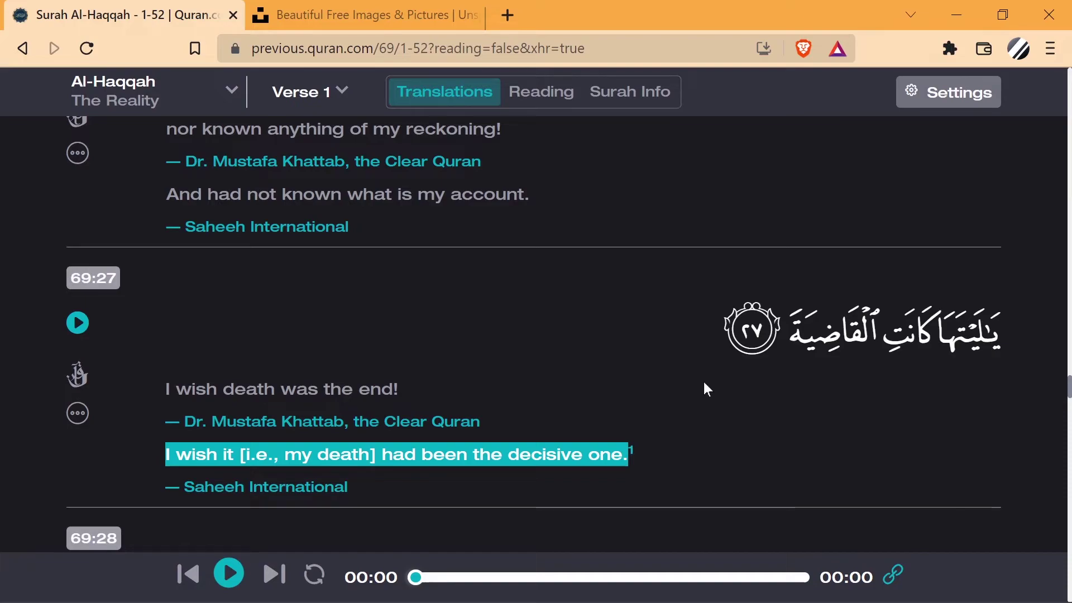
key(alt+Tab)
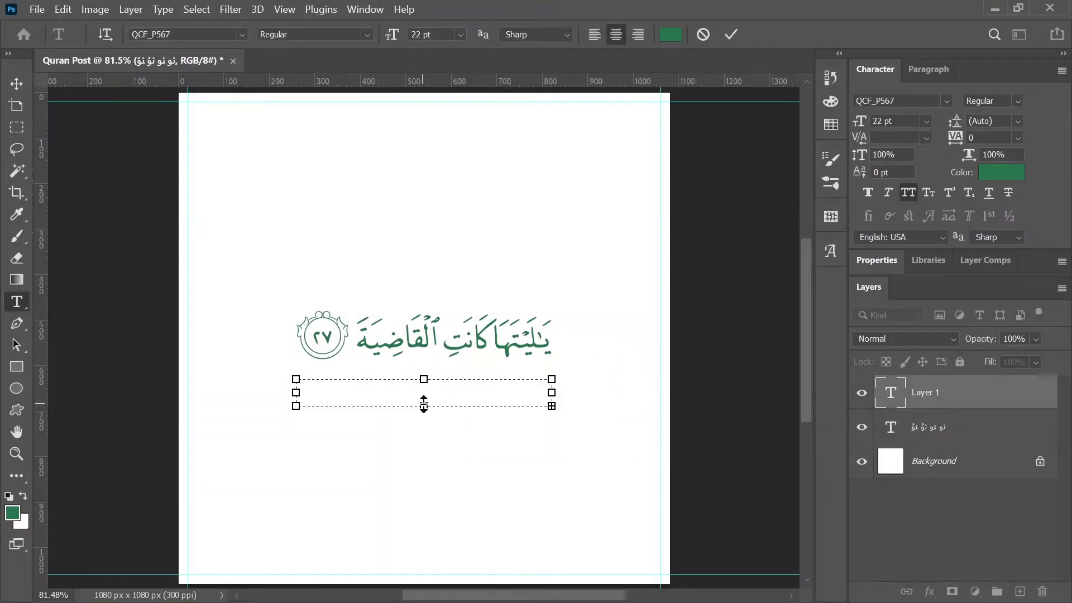
- Make the new text box taller and paste the English translation into it
drag(424, 403, 424, 426)
key(ctrl+v)
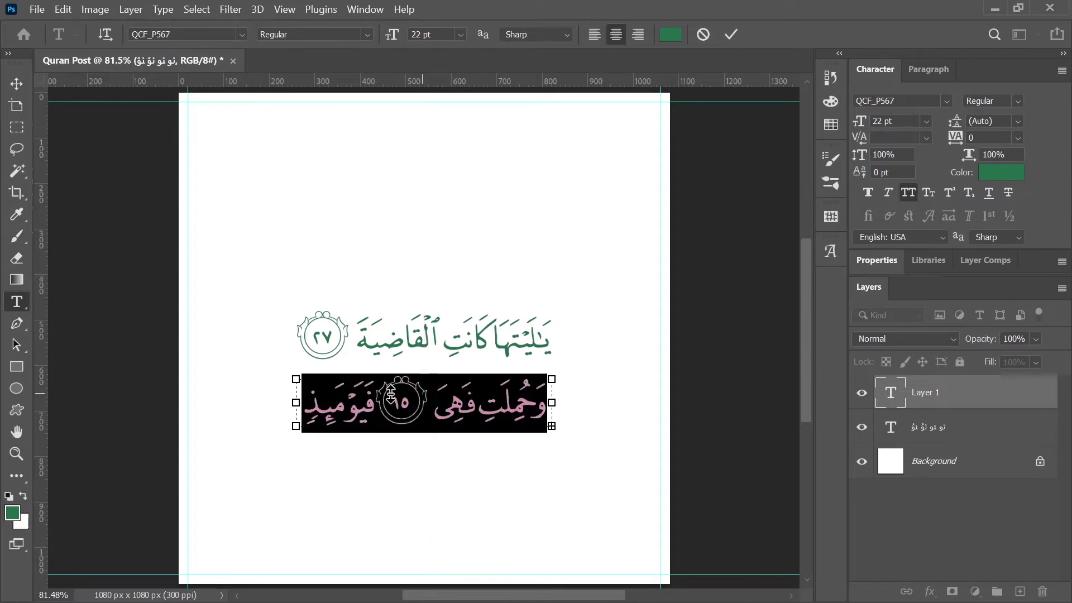
click(336, 403)
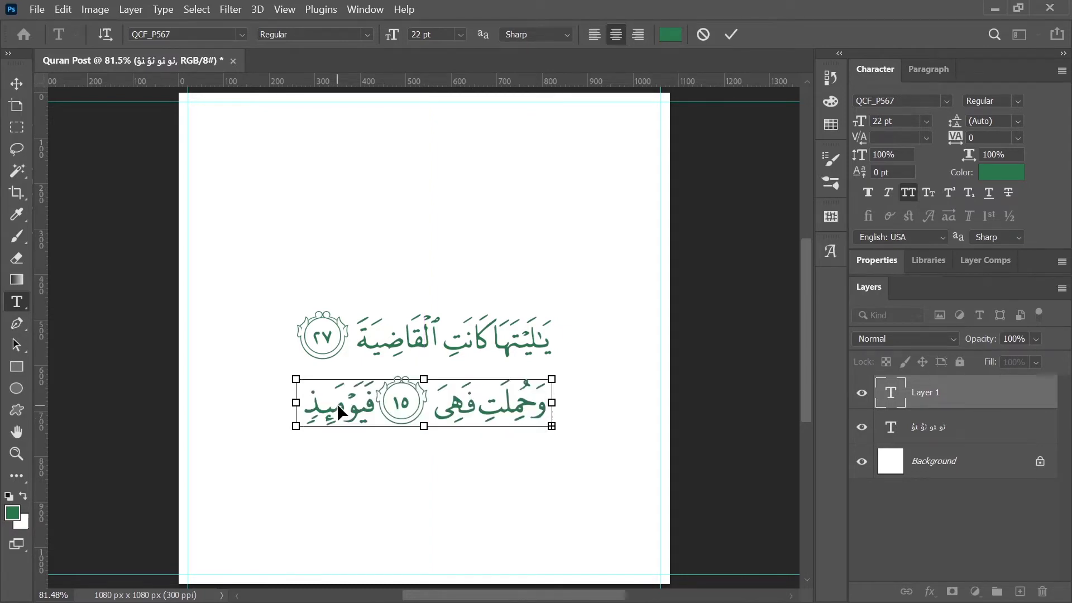
key(ctrl+a)
key(ctrl+v)
key(ctrl+a)
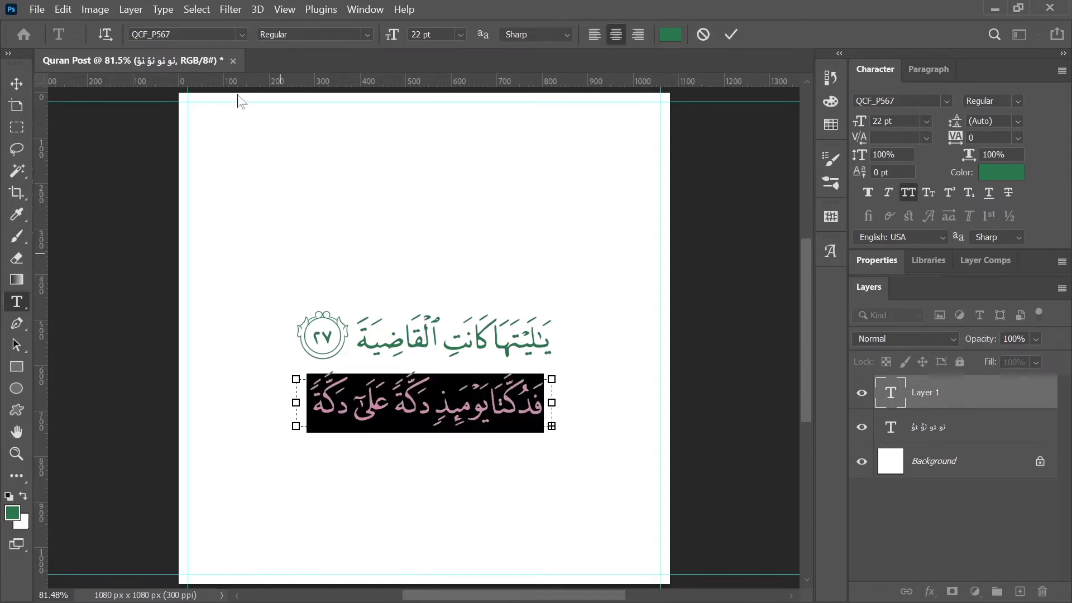
- Set the translation text to Poppins Regular at 9 pt
click(195, 30)
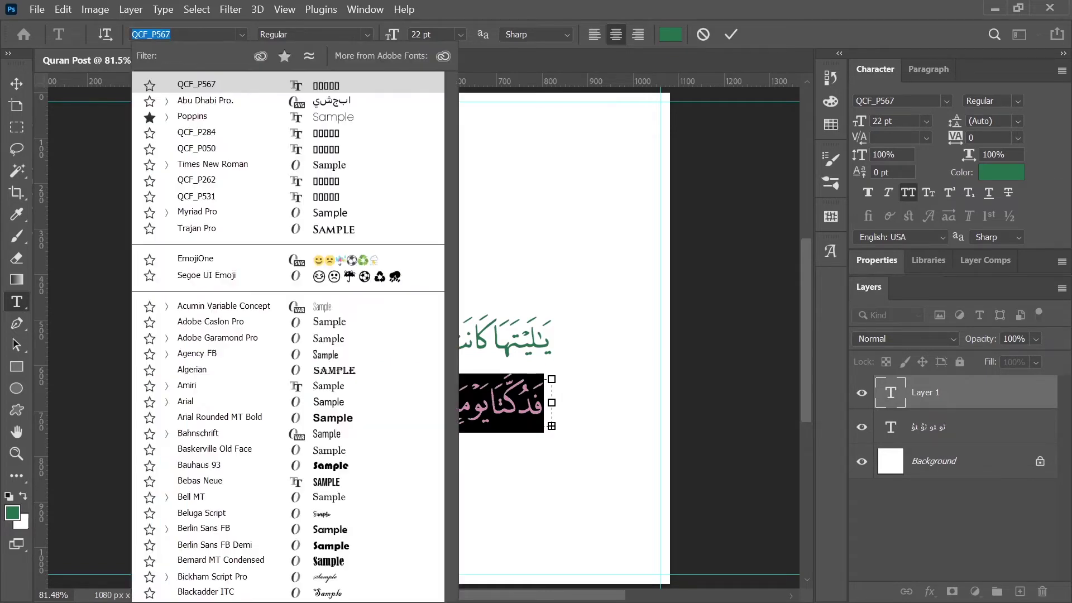
text(pop)
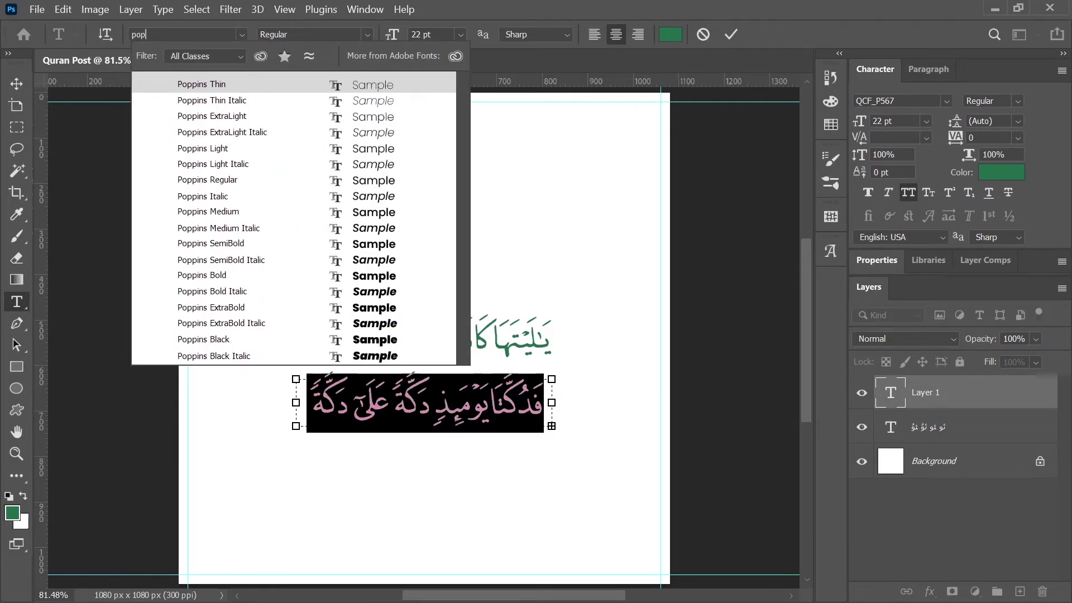
key(Down)
key(Down)
key(Down)
key(Down)
key(Return)
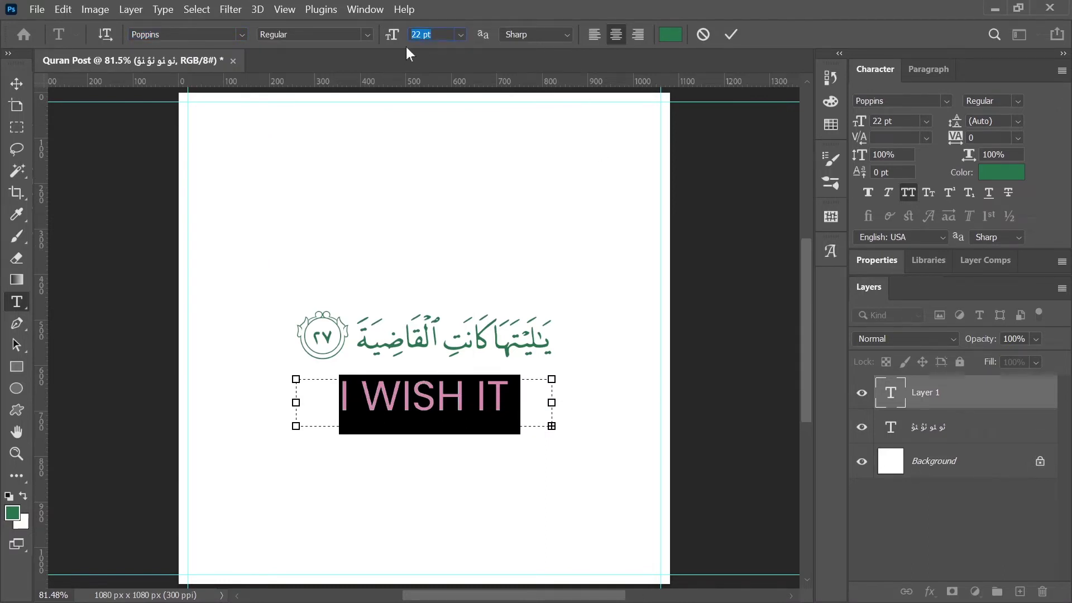
key(Down)
key(Down)
key(Down)
key(Down)
key(Down)
key(Down)
key(Down)
key(Down)
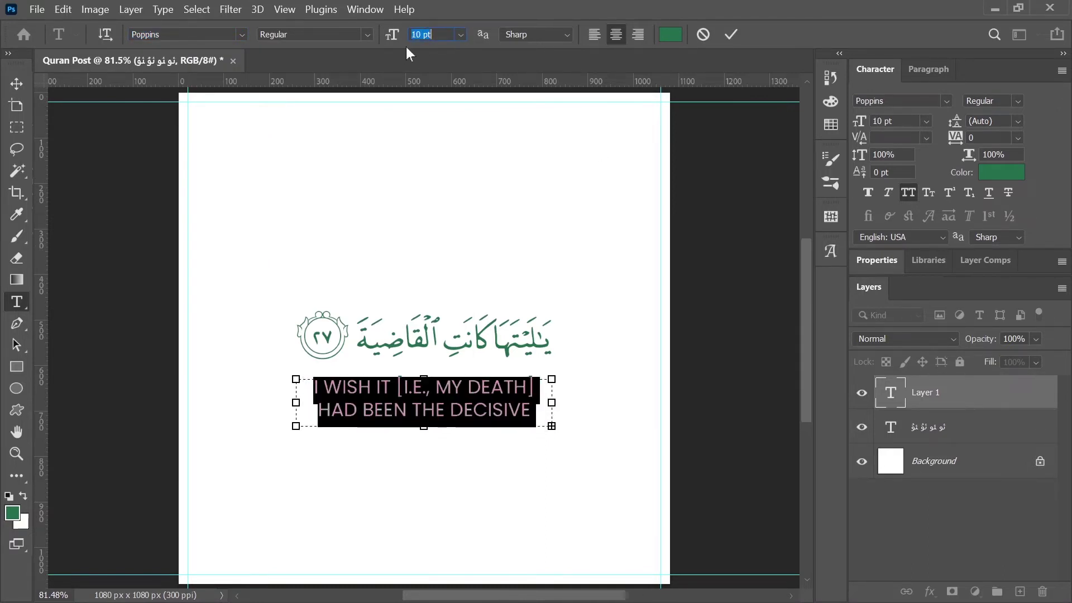
key(Down)
key(Down)
key(Up)
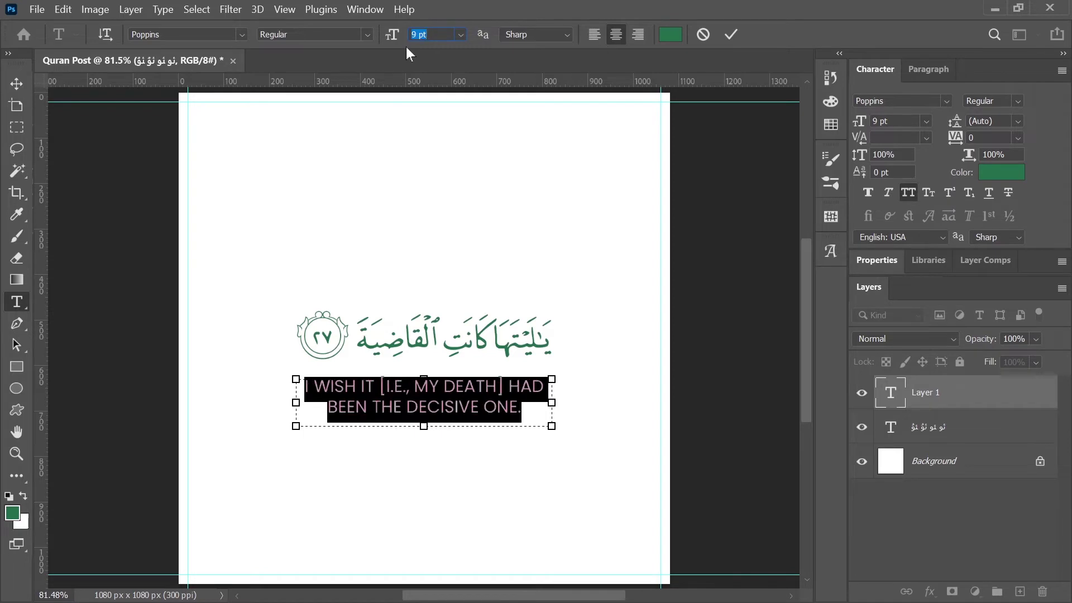
- Bold the translation from '[I.E.' onward, fit the box to two lines, and commit
click(380, 386)
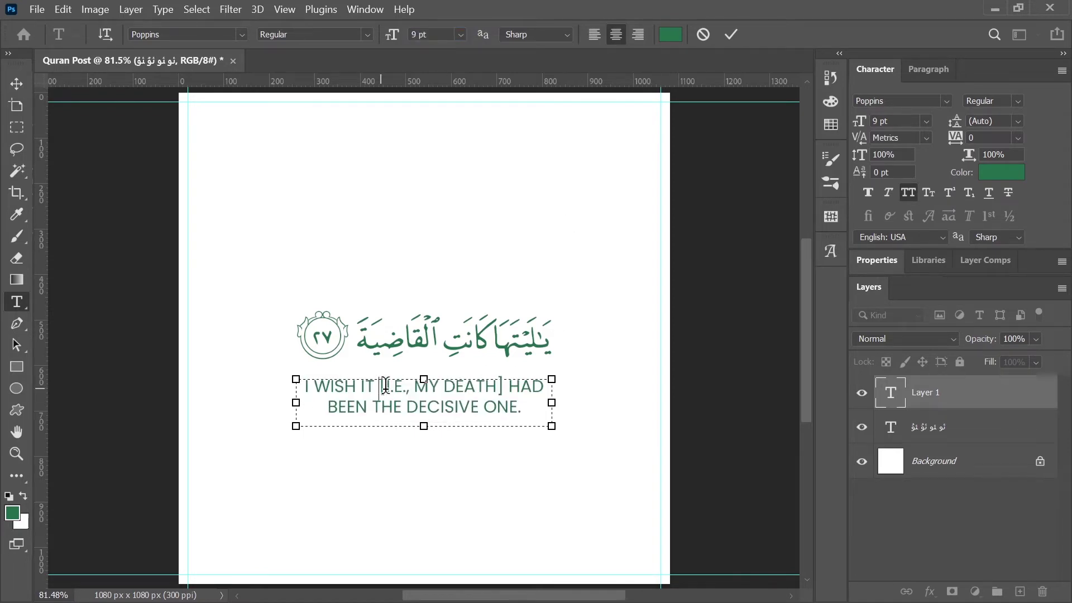
drag(380, 386, 527, 414)
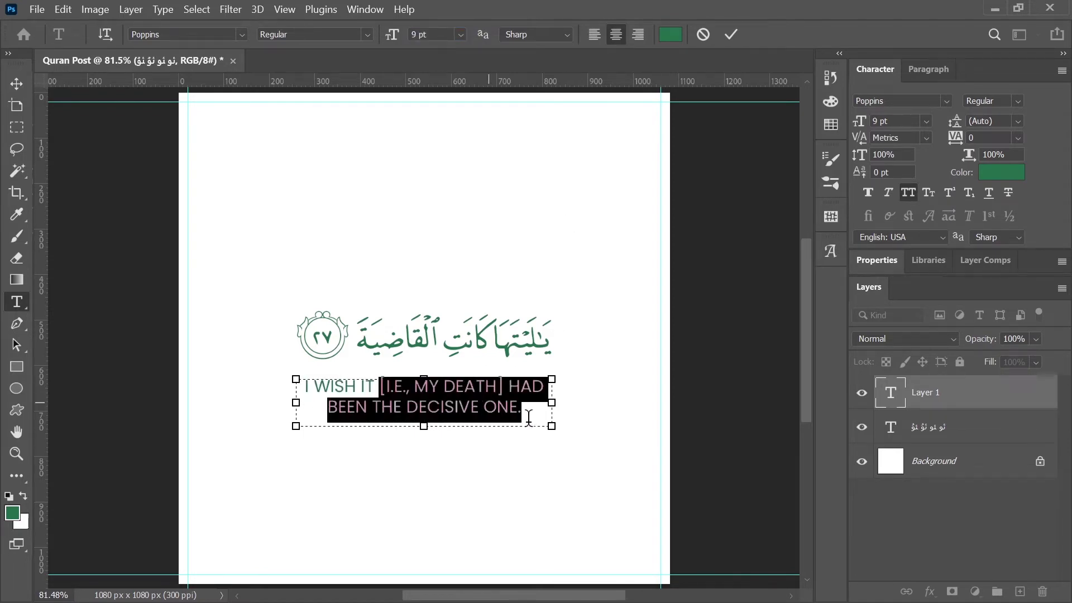
click(367, 34)
click(352, 211)
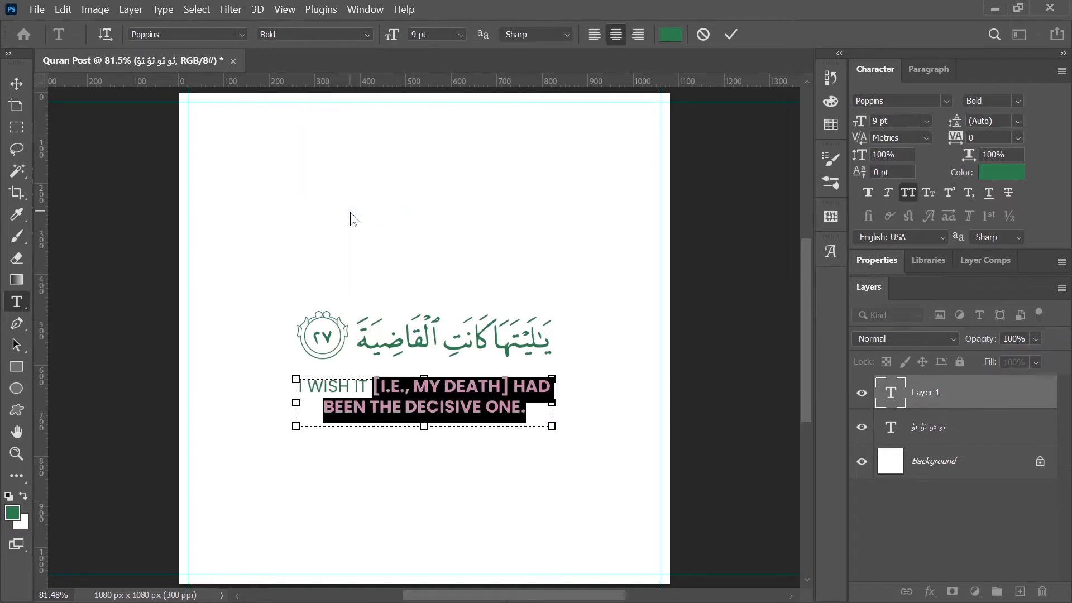
click(524, 414)
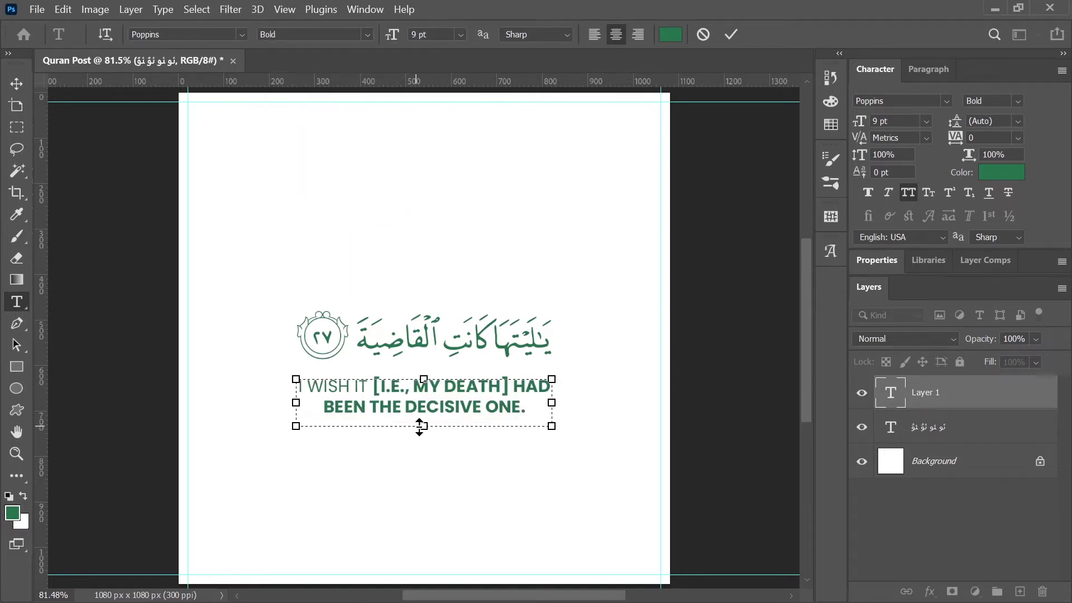
drag(420, 427, 421, 416)
click(727, 41)
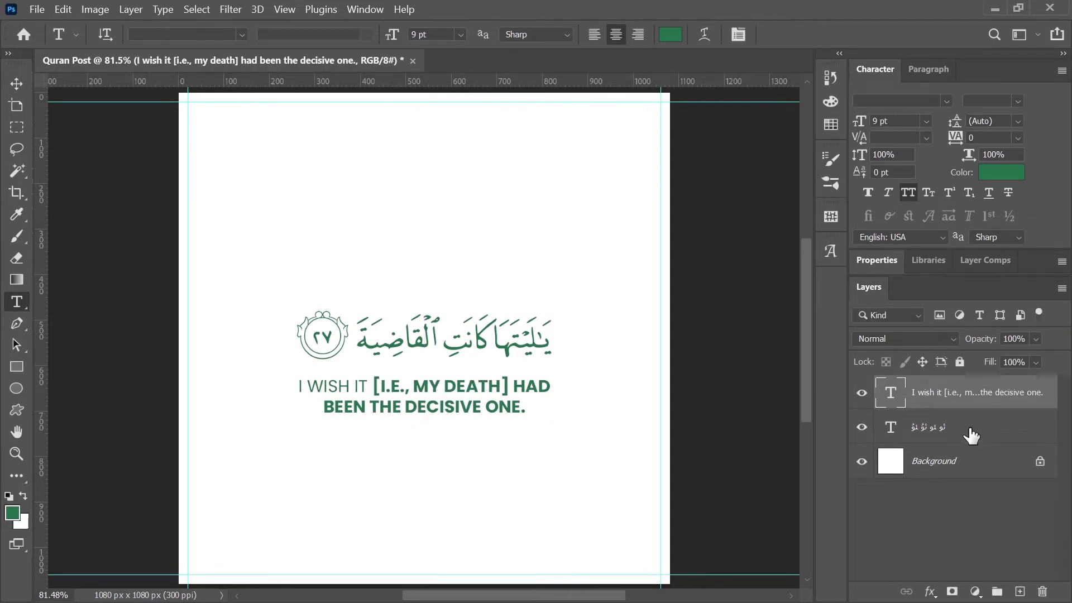
- Rename the verse and translation layers 'Quran Text' and 'Translation'
double_click(938, 428)
text(Quran Text)
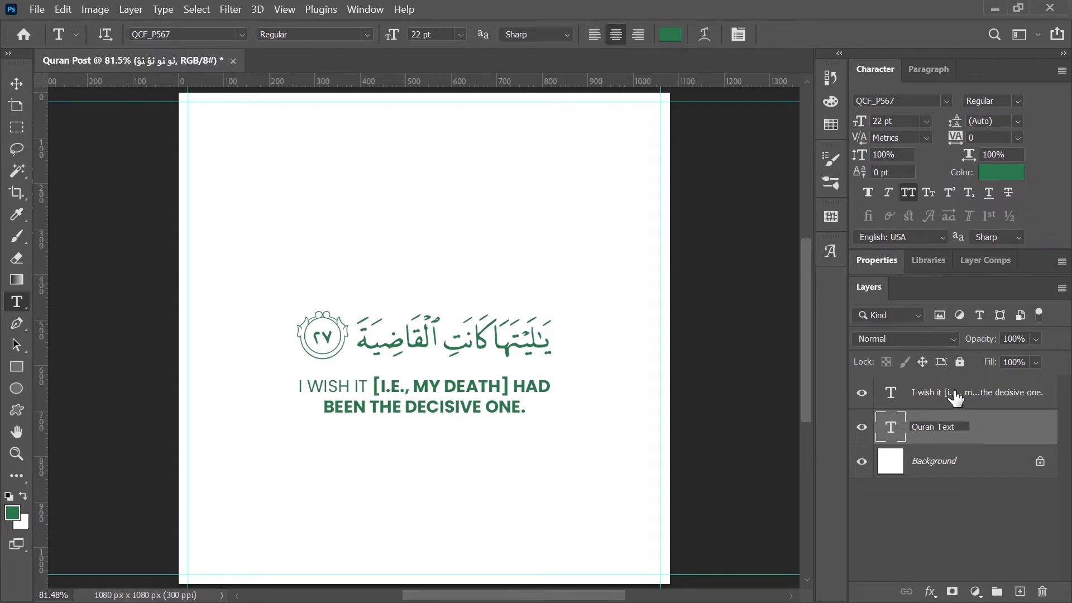
key(Return)
double_click(950, 392)
text(Text)
text(Translation)
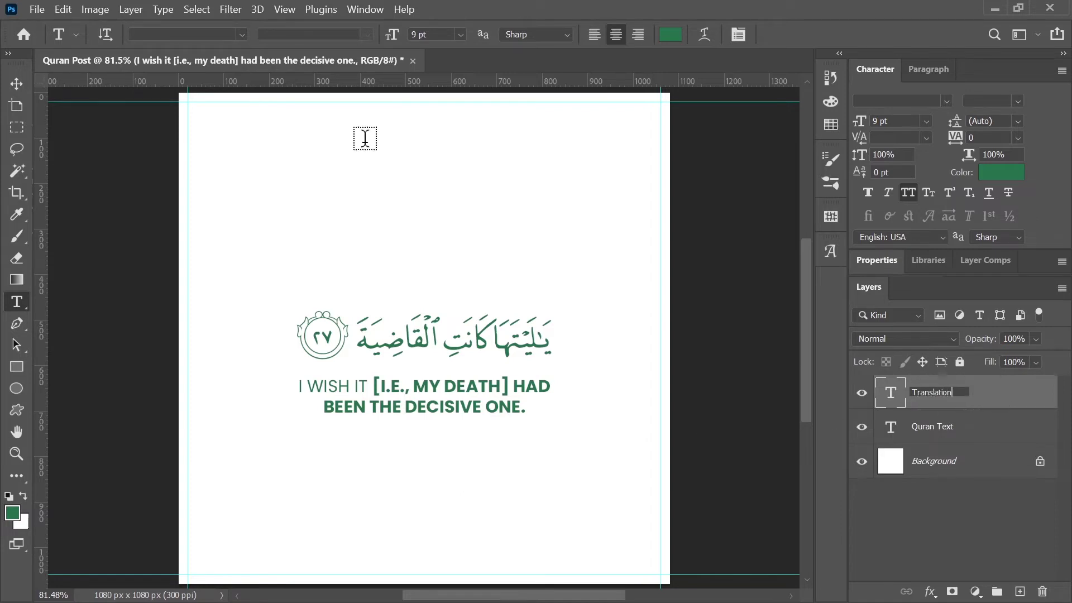
key(Return)
- Group both text layers into a group named 'Texts'
click(15, 87)
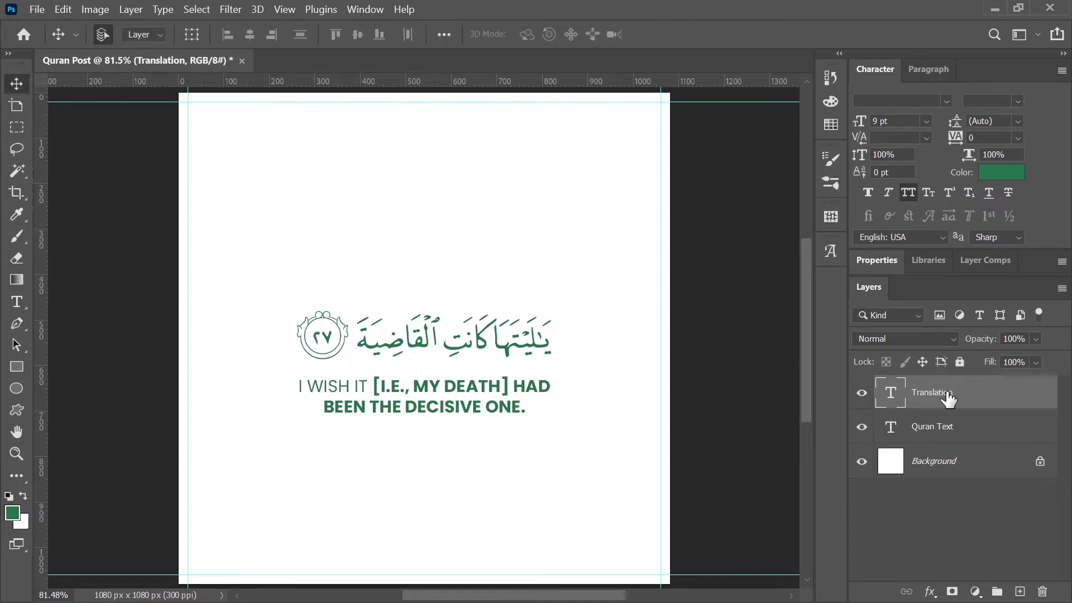
click(944, 436)
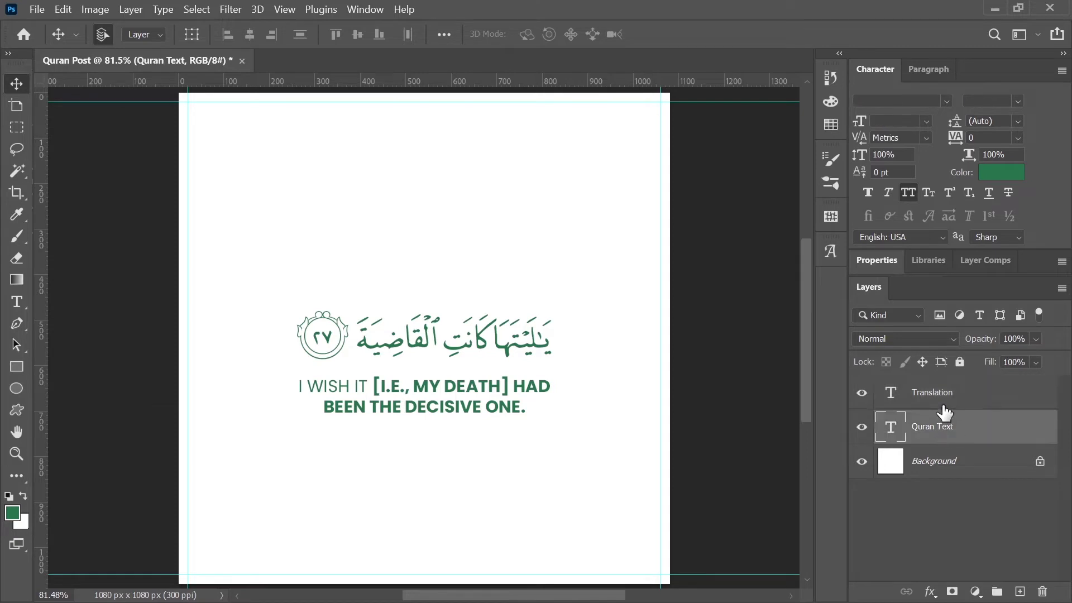
shift+click(943, 411)
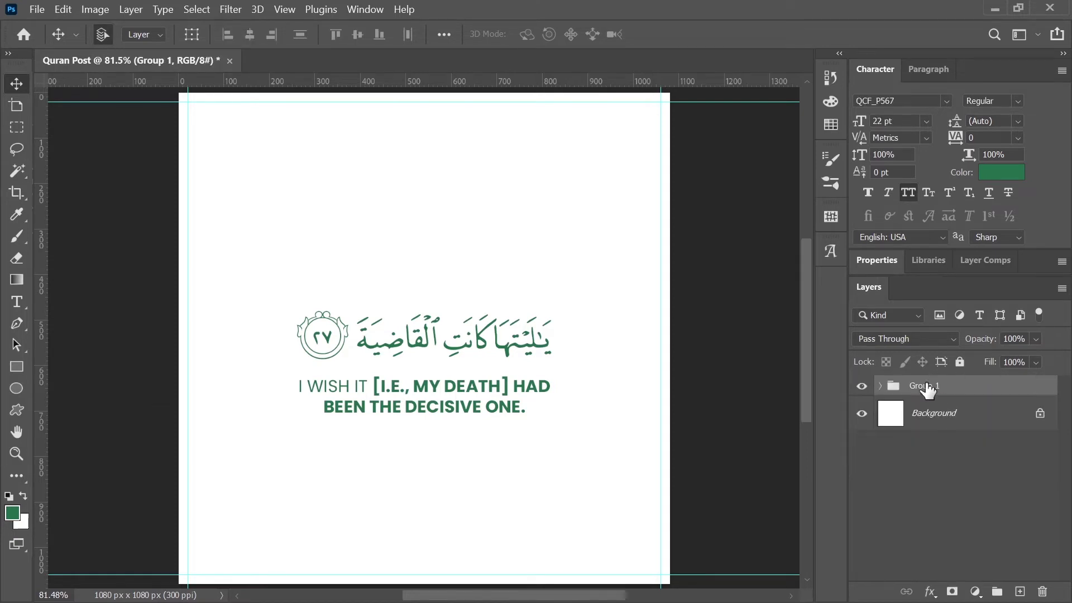
double_click(925, 385)
text(s)
key(Return)
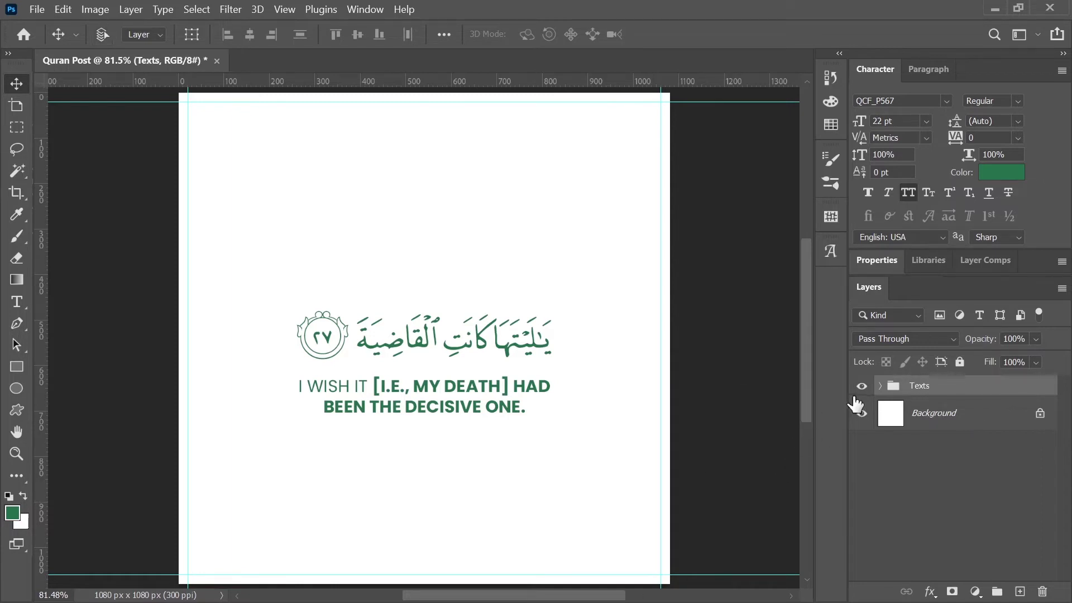
- Centre the Texts group vertically on the canvas
key(ctrl+a)
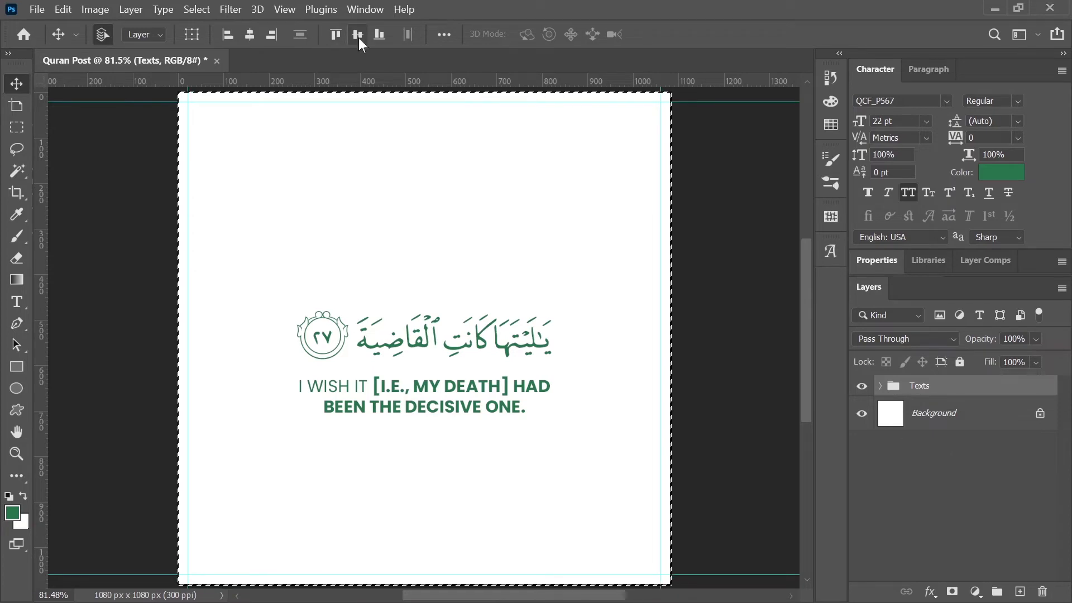
click(359, 36)
key(ctrl+d)
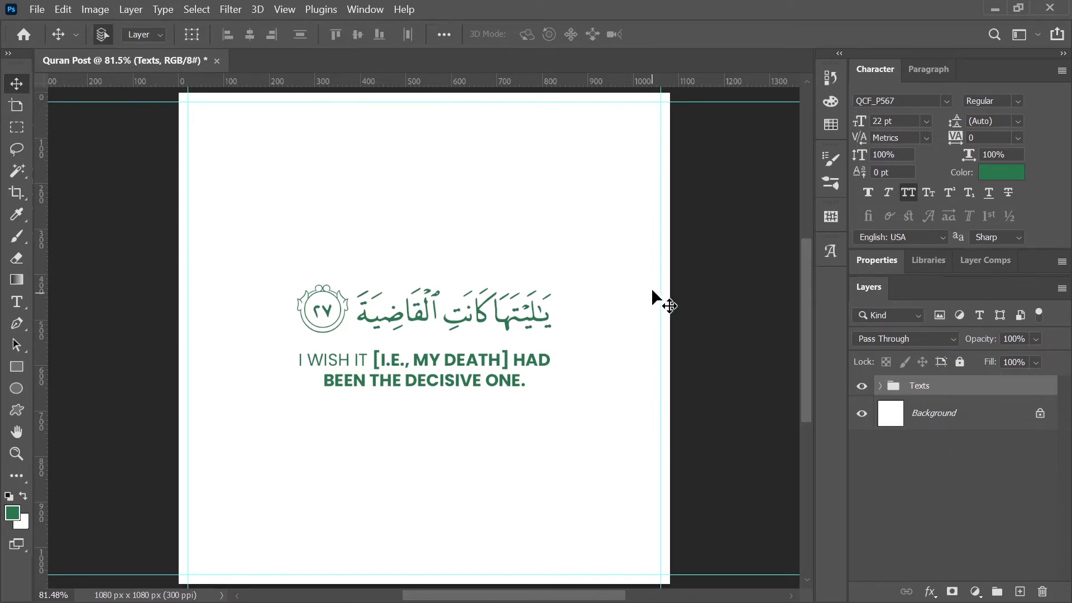
click(518, 589)
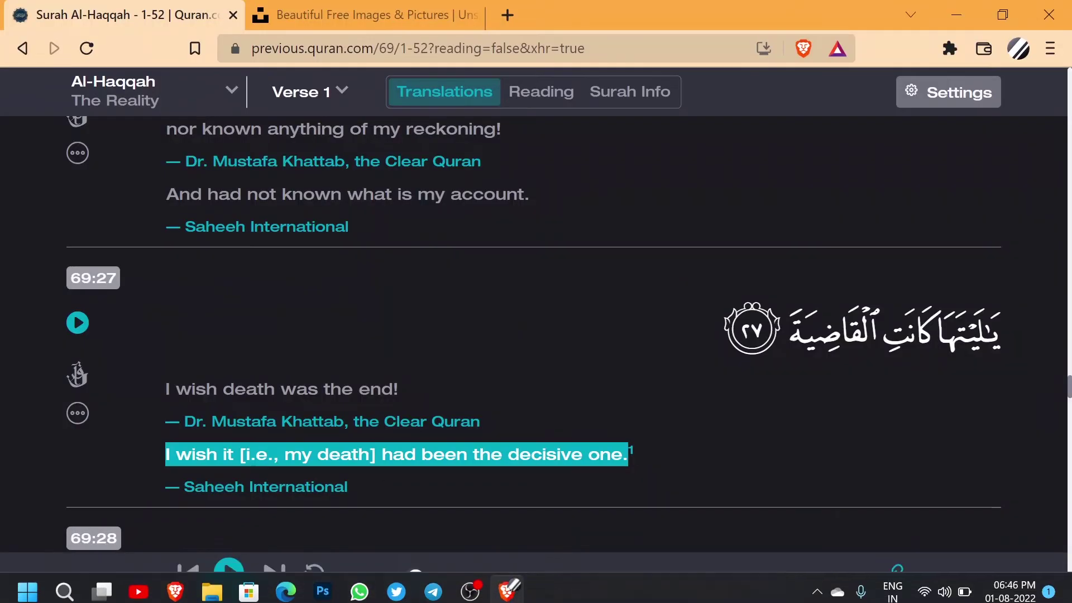
- Search Unsplash for 'death' photos
click(384, 7)
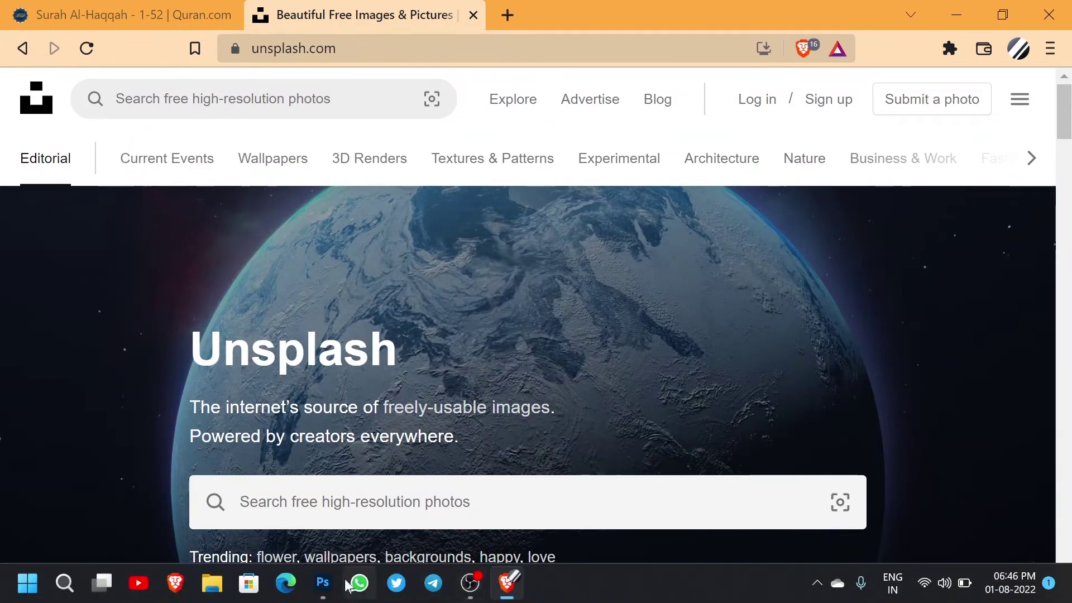
click(326, 587)
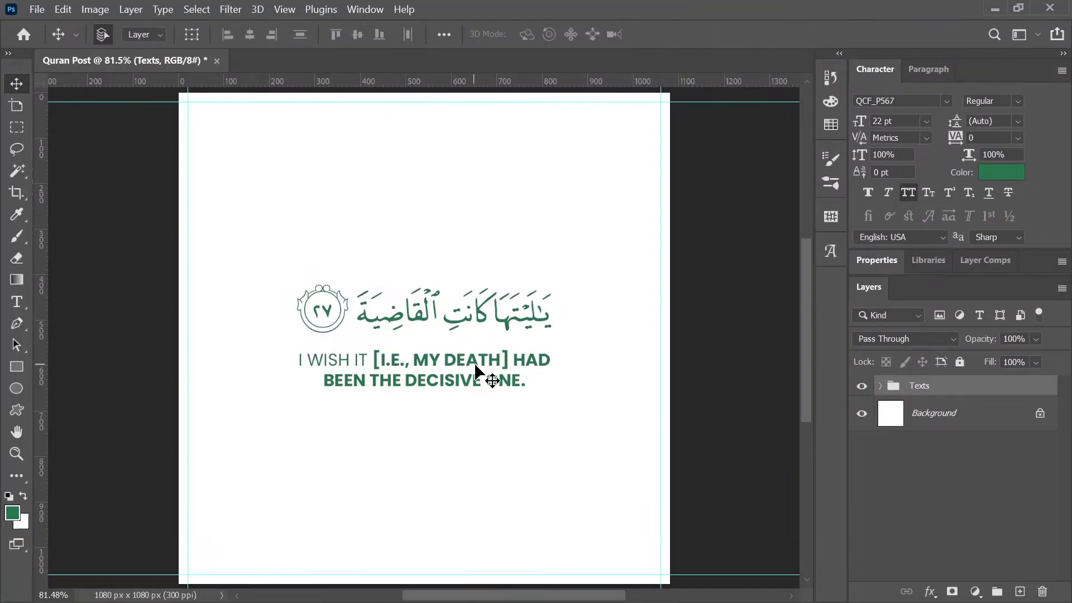
click(513, 589)
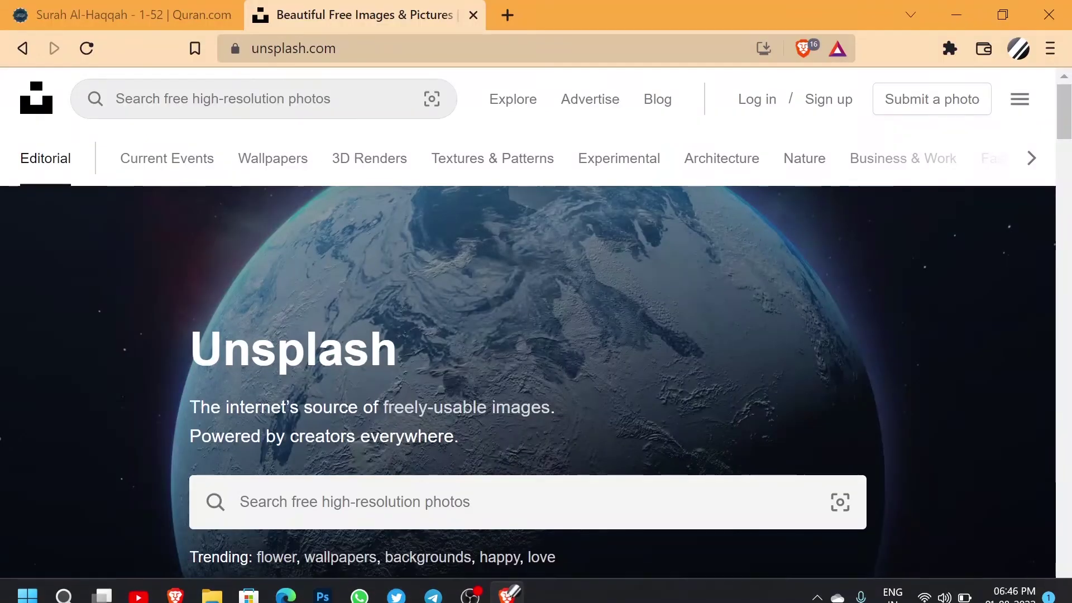
text(deat)
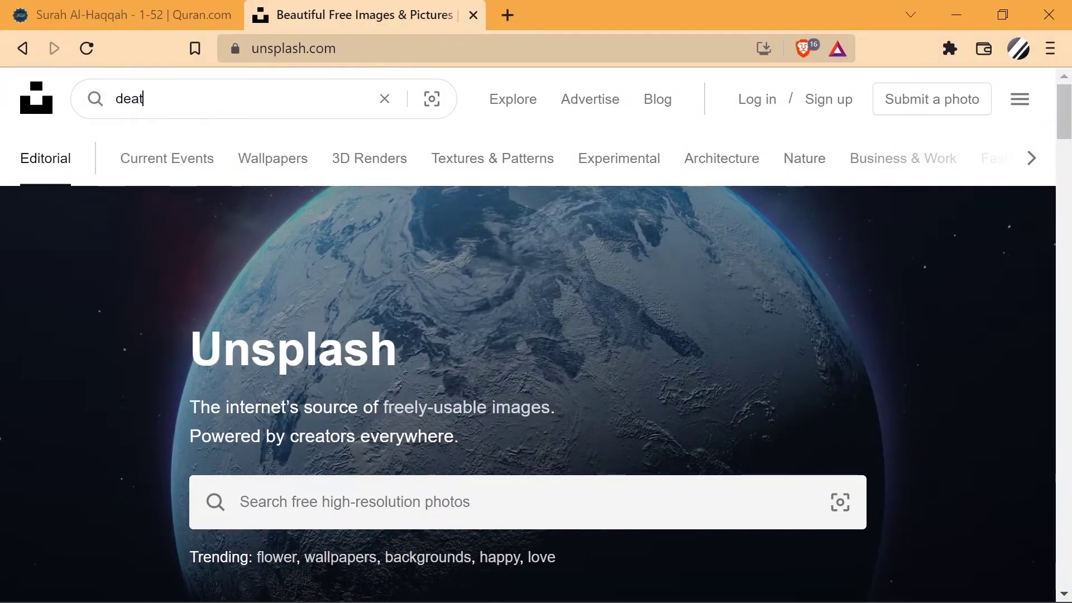
text(h)
key(Return)
- Download the photo of hazmat workers wheeling a stretcher to the Downloads folder
scroll(367, 166, down, 5)
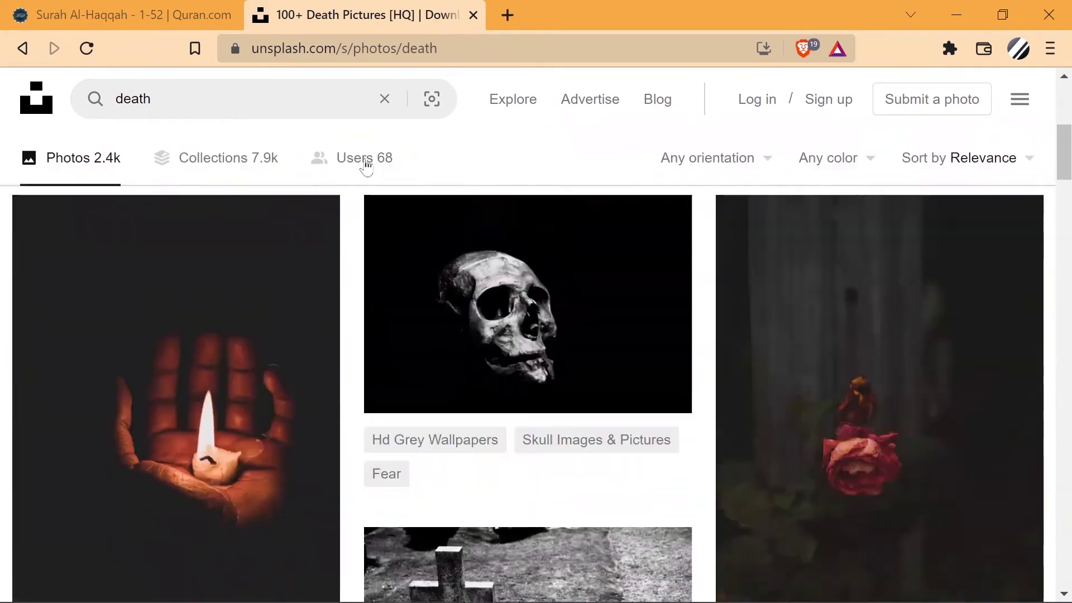
scroll(366, 166, down, 2)
scroll(816, 371, down, 5)
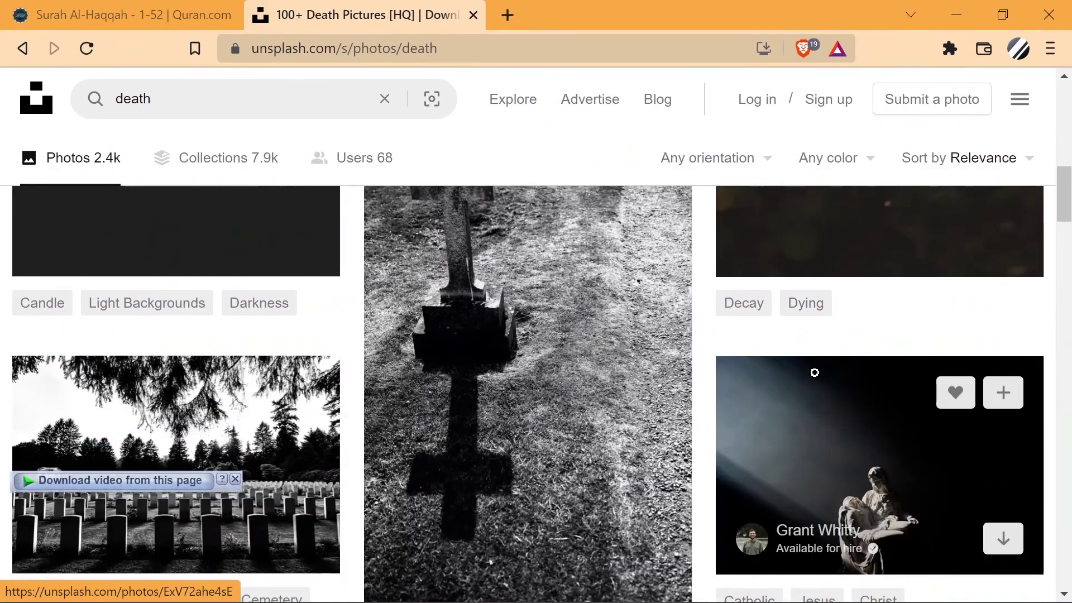
scroll(814, 372, down, 5)
scroll(818, 378, down, 4)
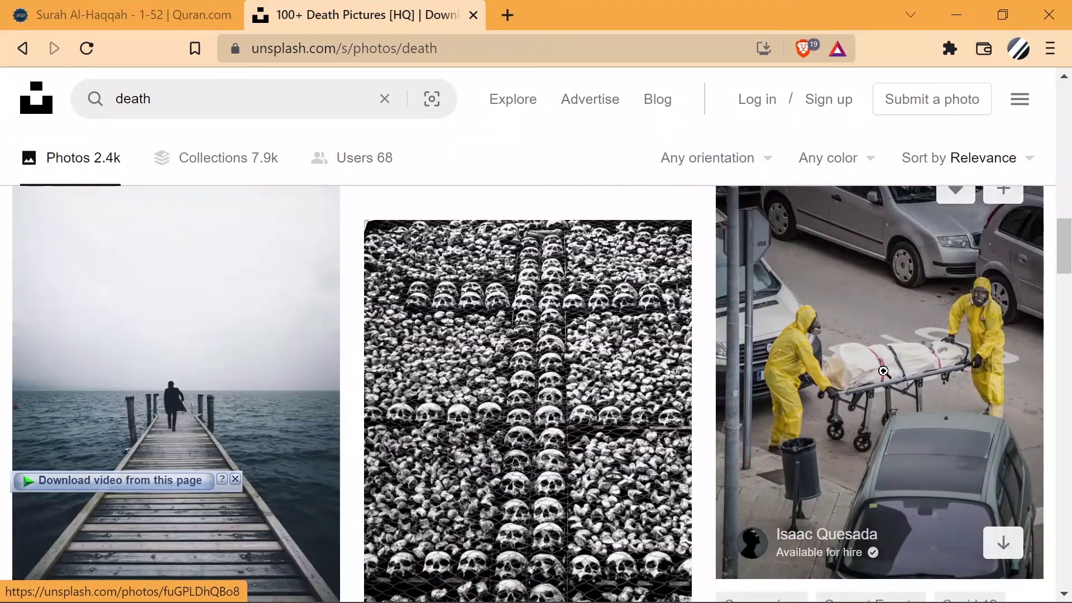
click(996, 551)
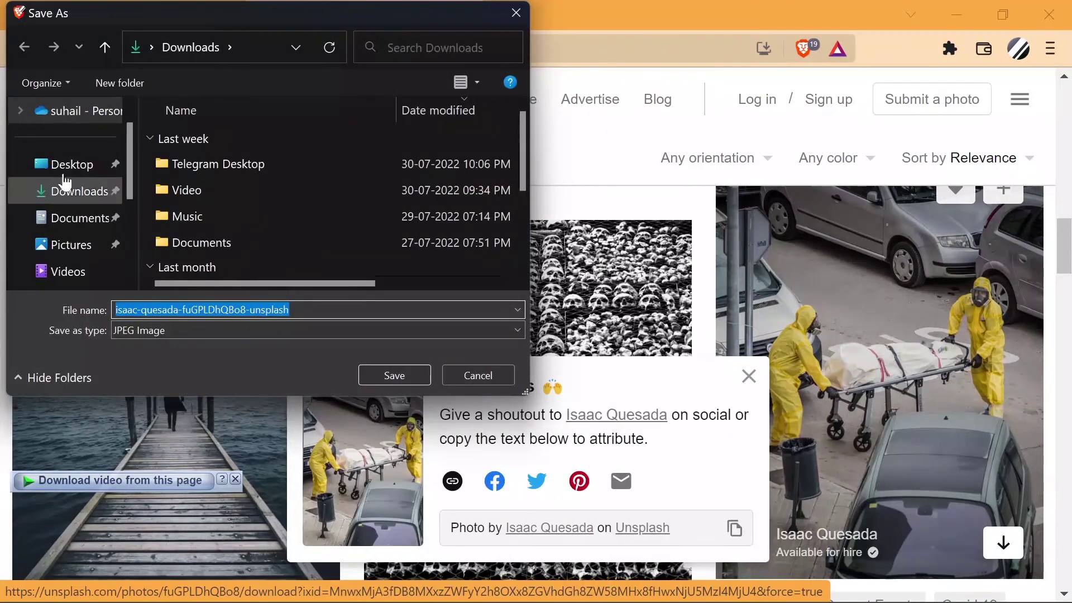
click(61, 191)
click(403, 377)
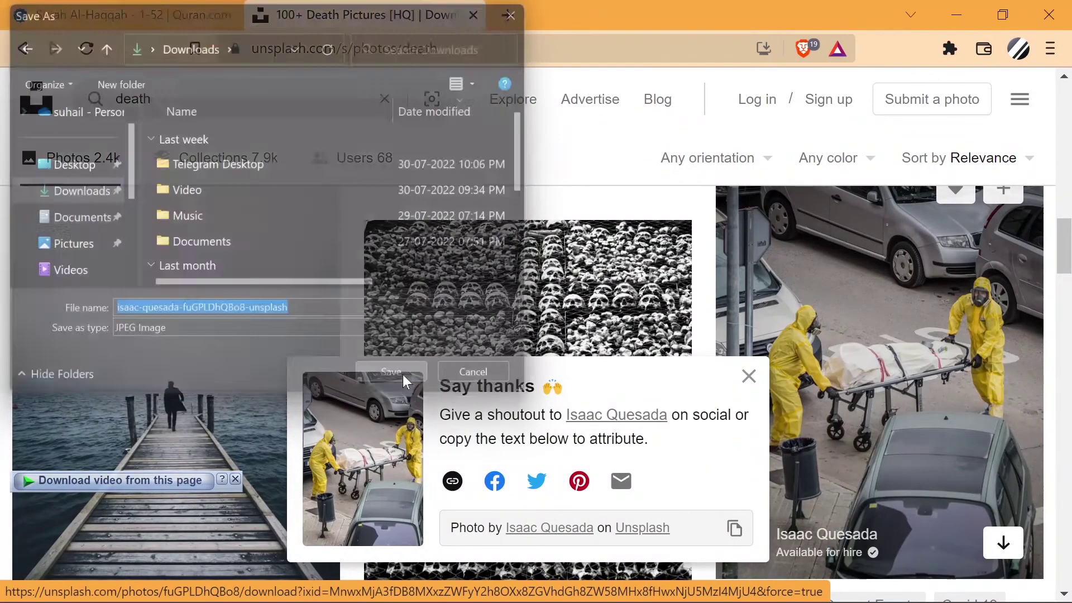
click(967, 12)
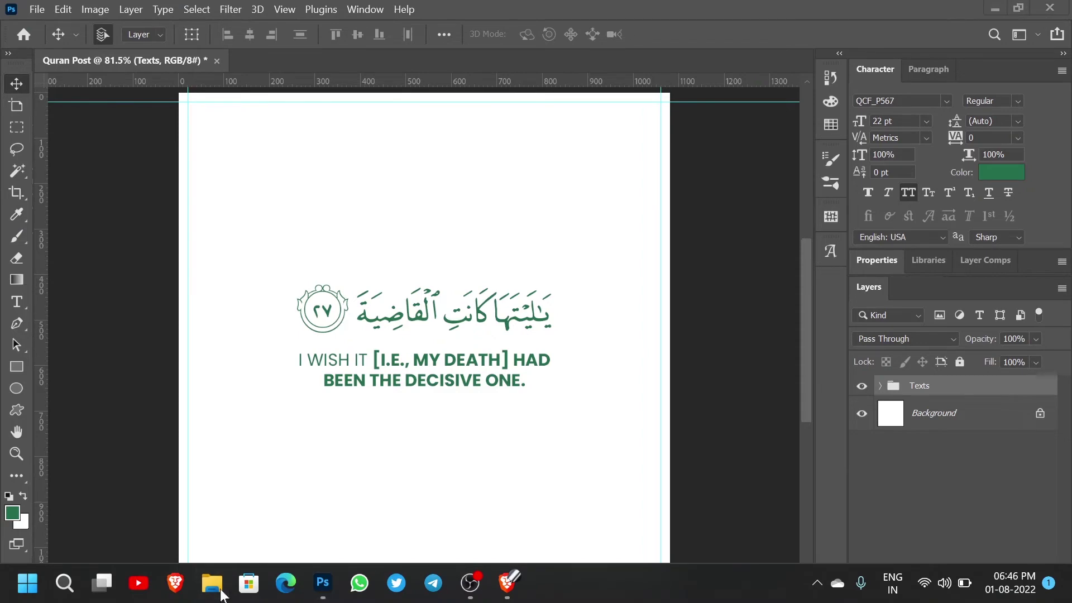
- Place the downloaded hazmat stretcher photo from Downloads onto the Quran Post canvas
click(221, 594)
click(481, 272)
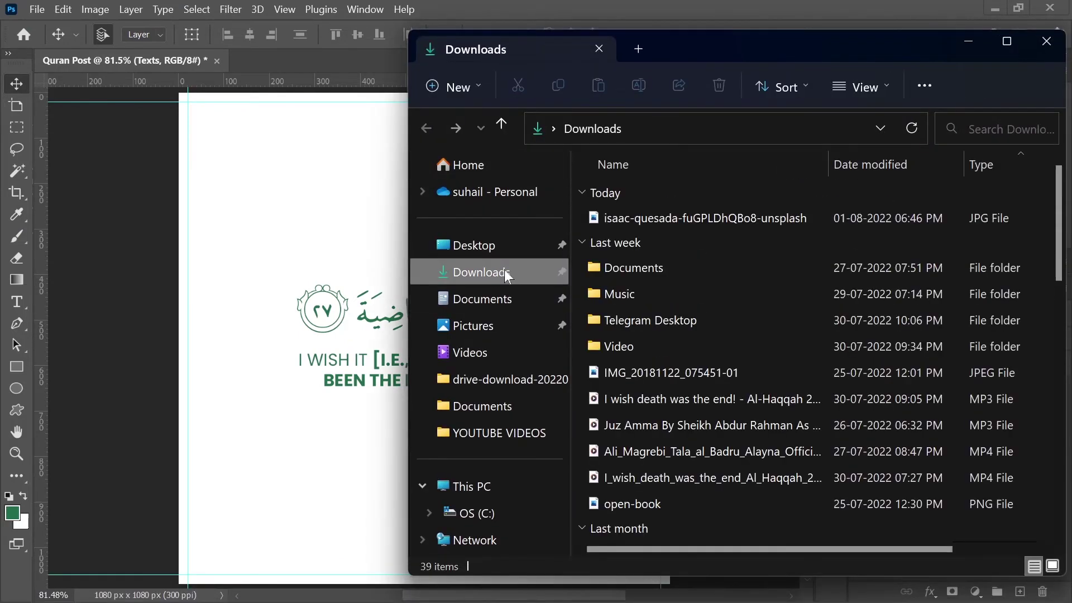
click(647, 219)
drag(549, 262, 335, 490)
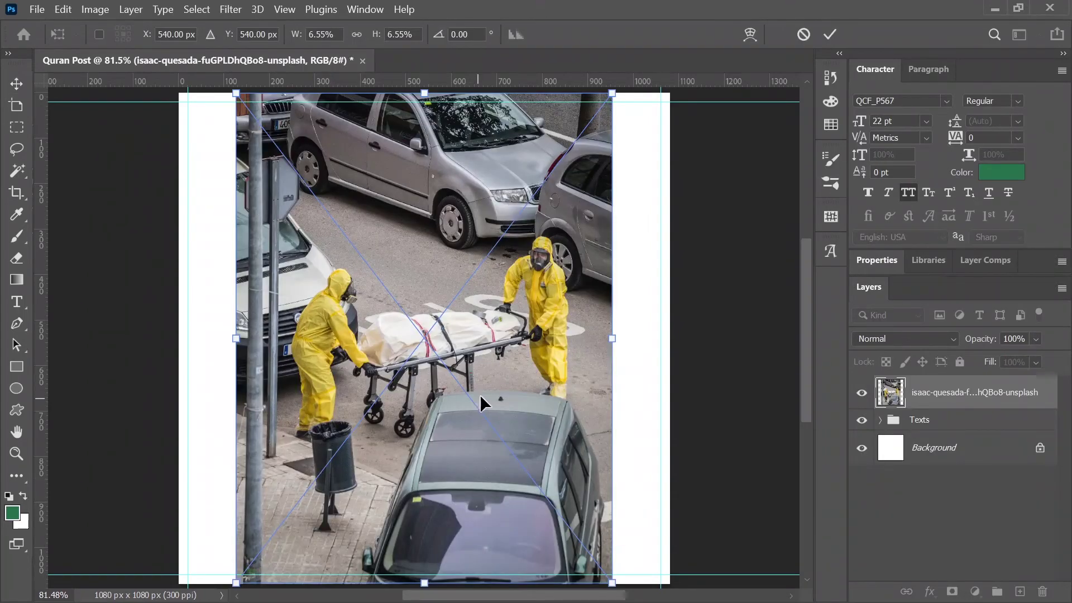
- Scale the photo to fill the canvas, commit it, and move it below the Texts group
key(ctrl+minus)
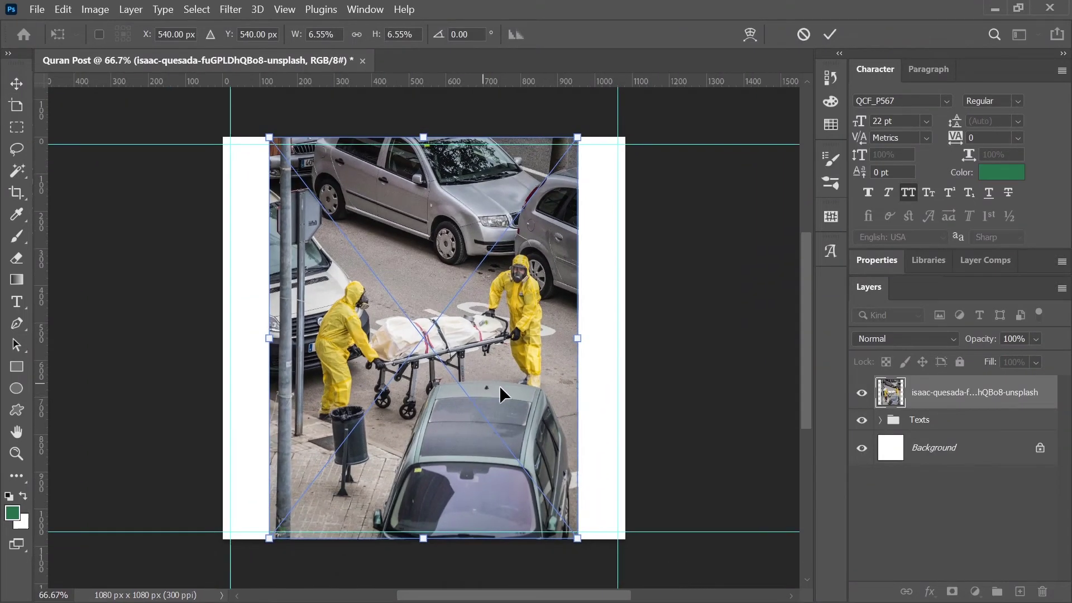
drag(586, 548, 682, 589)
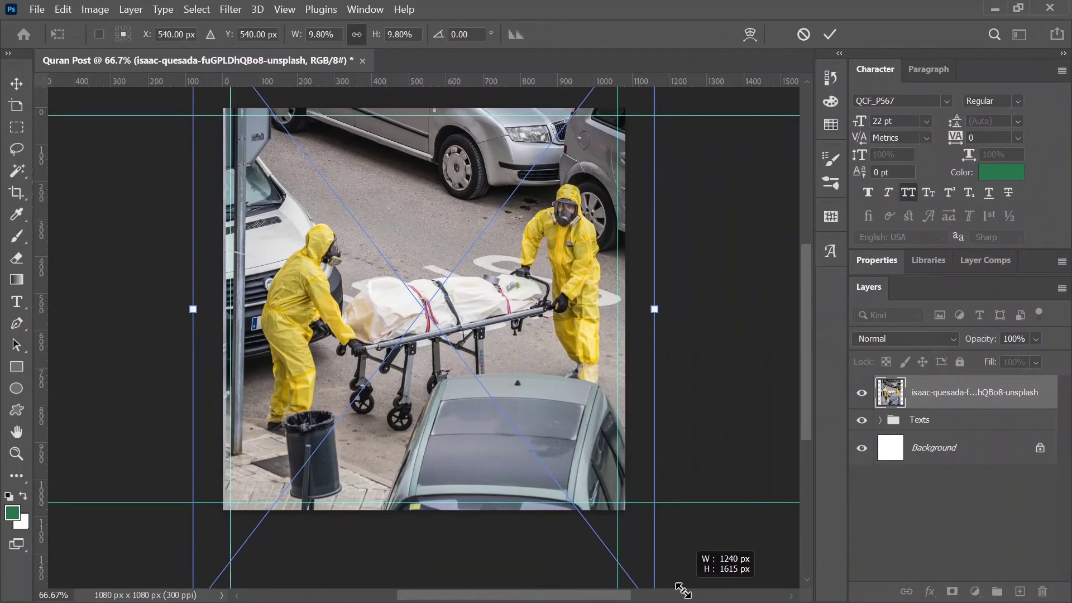
mouse_move(682, 589)
mouse_down()
mouse_move(708, 3)
mouse_move(775, 58)
mouse_up()
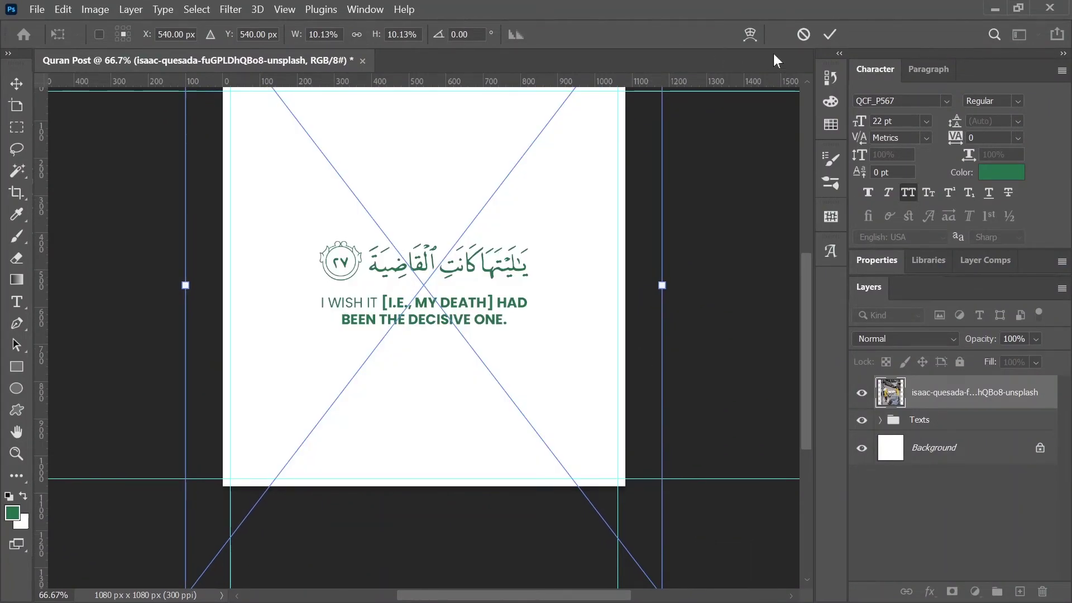
click(830, 35)
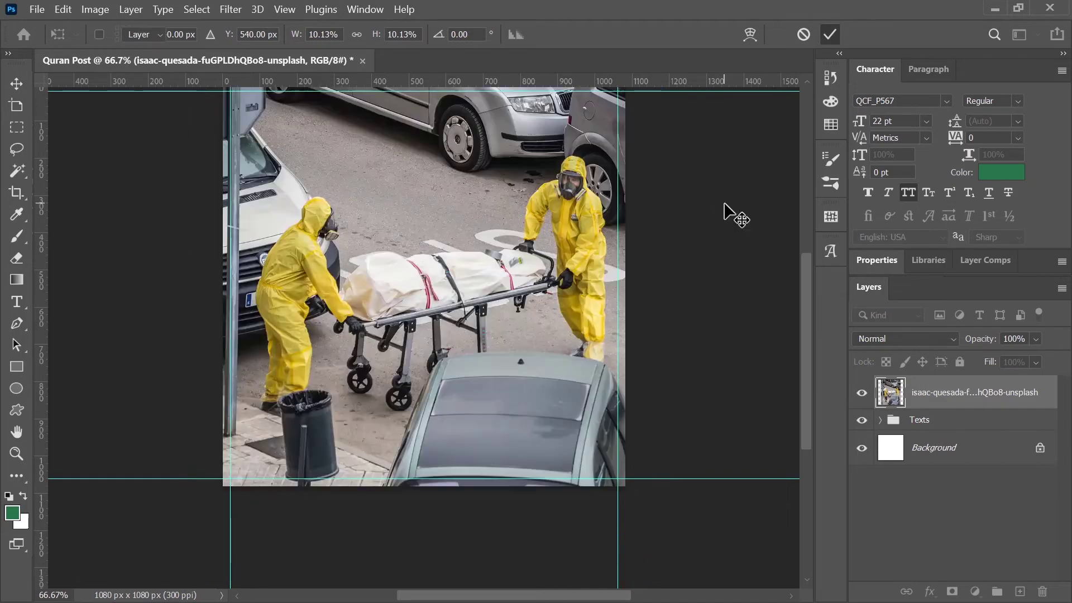
scroll(701, 246, up, 2)
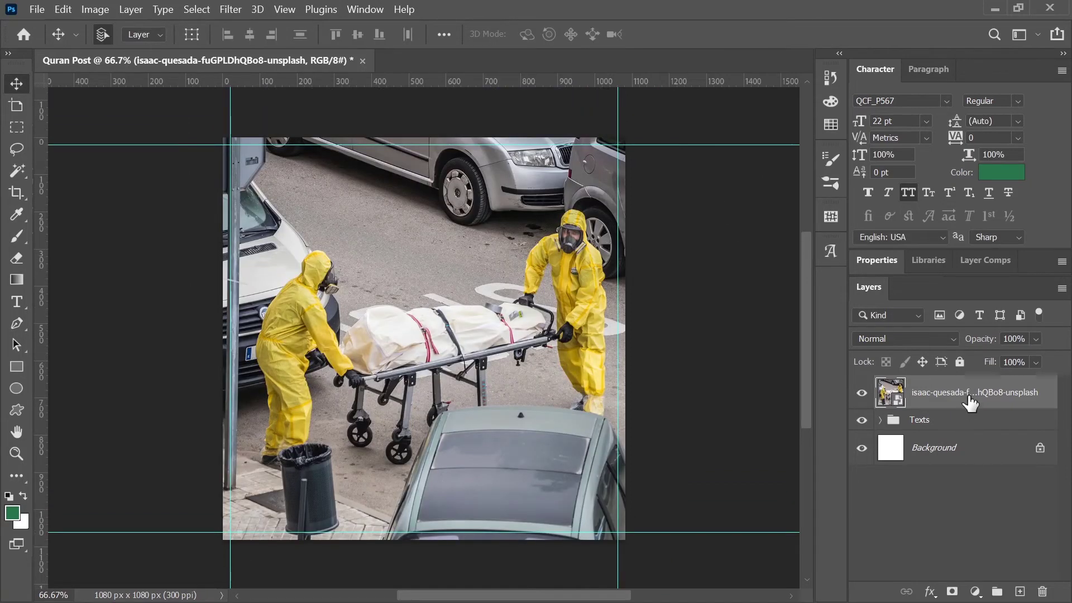
drag(970, 398, 973, 443)
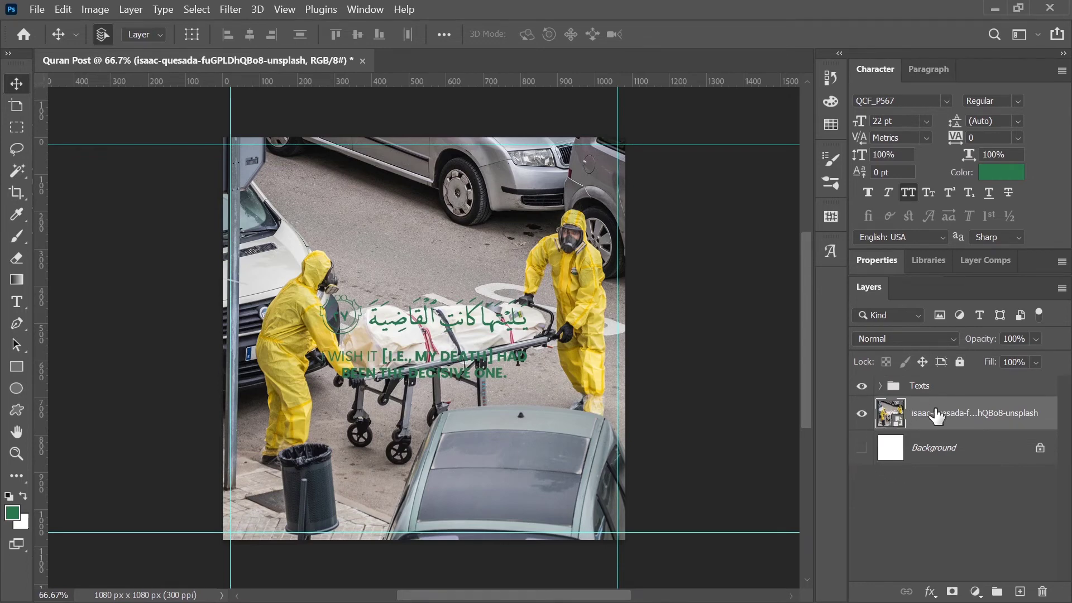
- Add a Levels adjustment layer with output white lowered to 128 to darken the photo
click(975, 593)
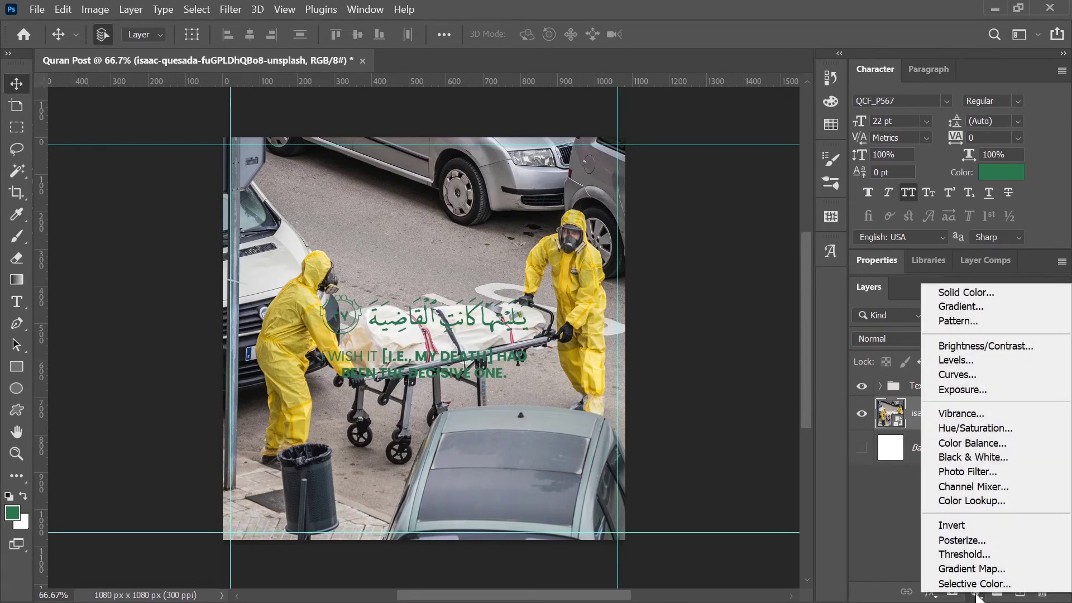
click(991, 368)
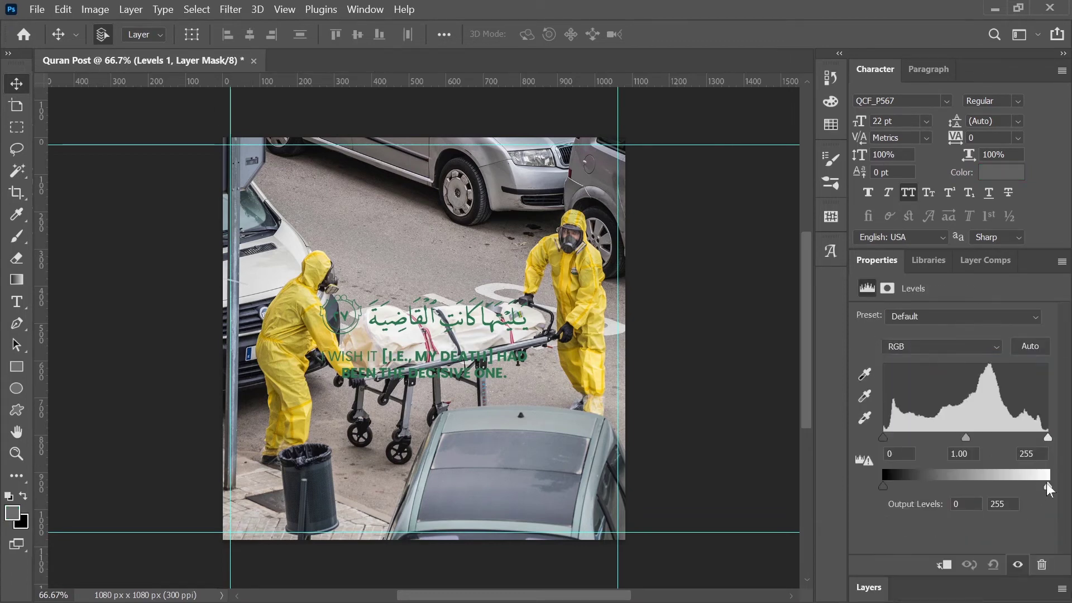
drag(1047, 487, 978, 495)
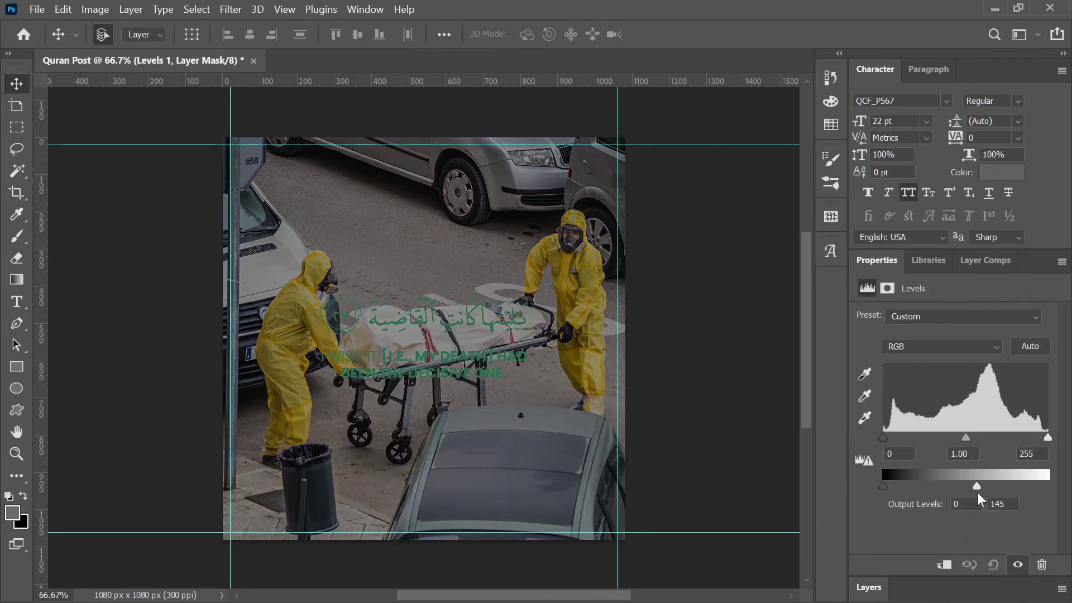
- Select the Texts group and expand it to inspect its layers, then collapse it
click(870, 586)
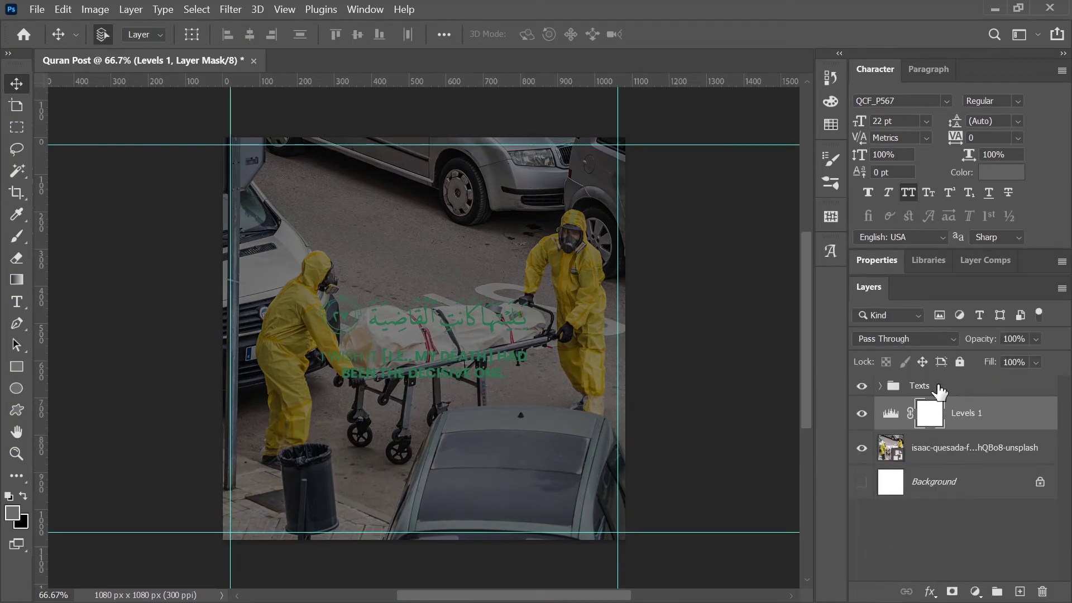
click(938, 388)
click(880, 386)
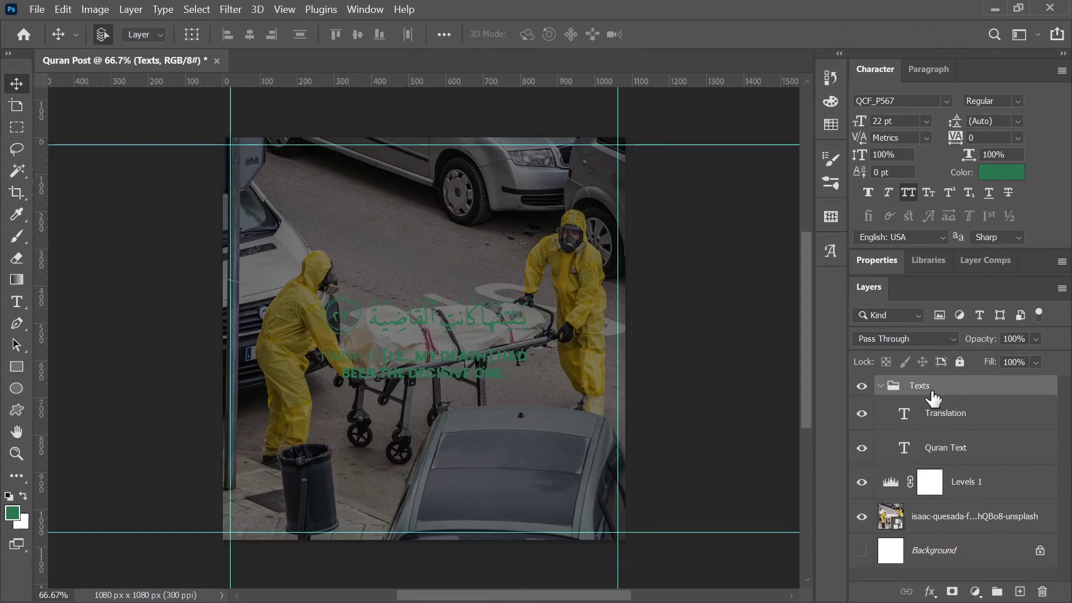
click(880, 386)
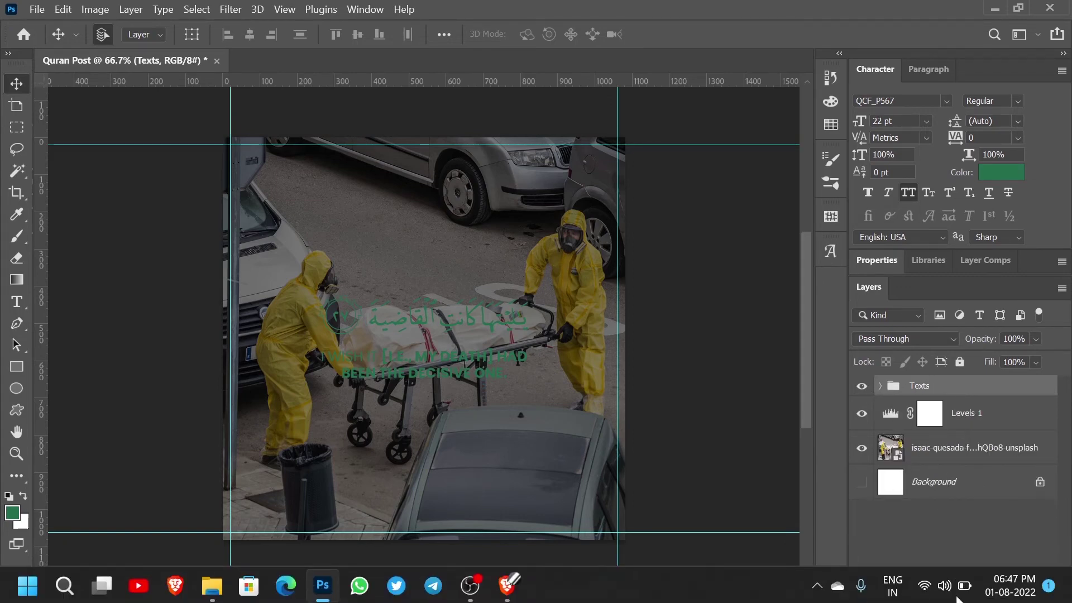
- Add a white (ffffff) Color Overlay effect to the Texts group
click(930, 591)
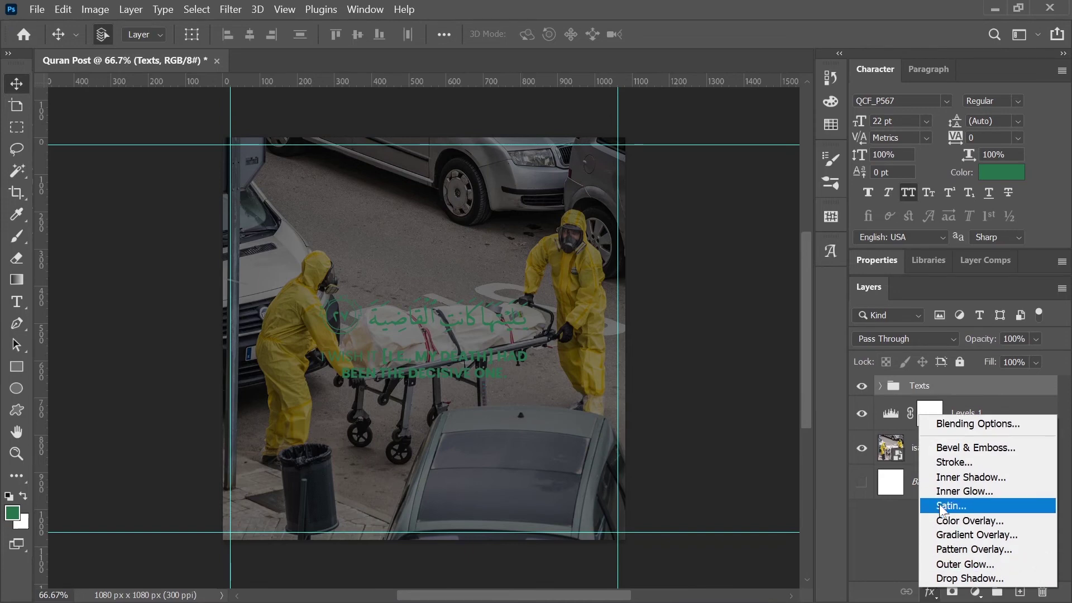
click(952, 521)
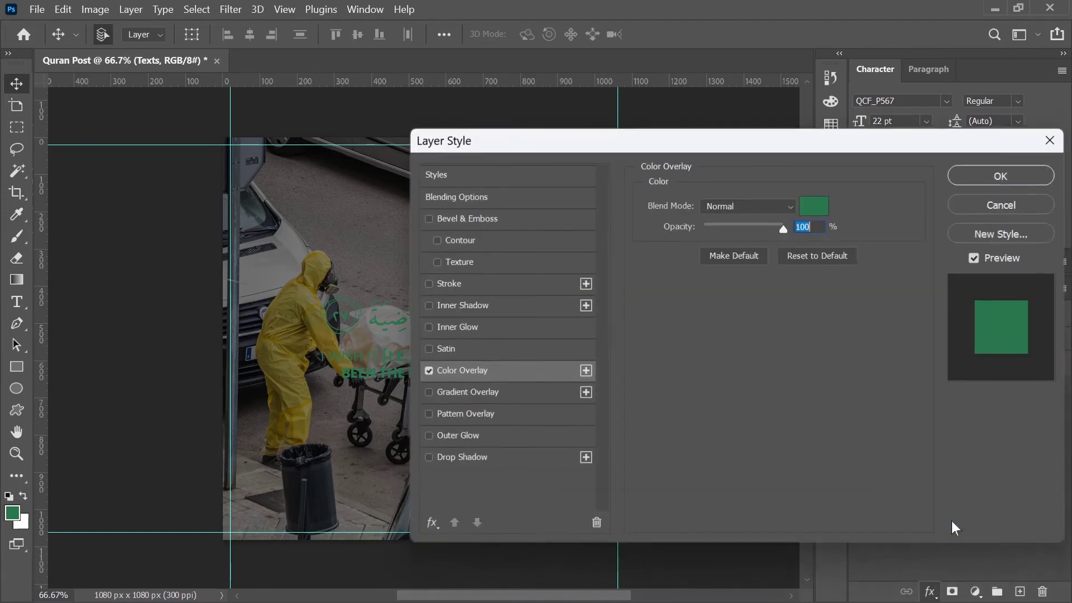
click(803, 210)
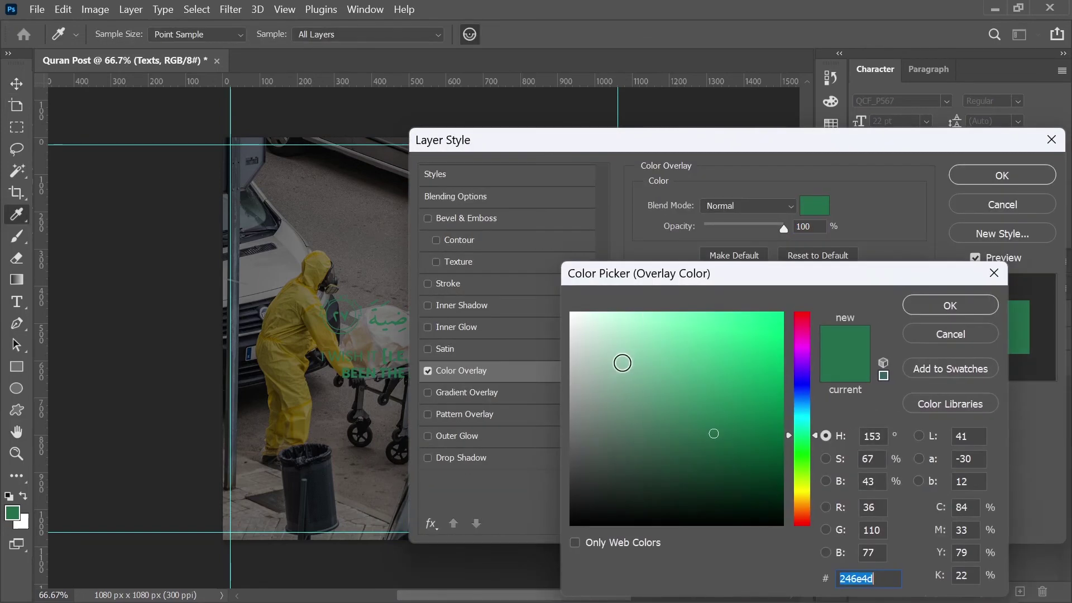
drag(620, 364, 542, 297)
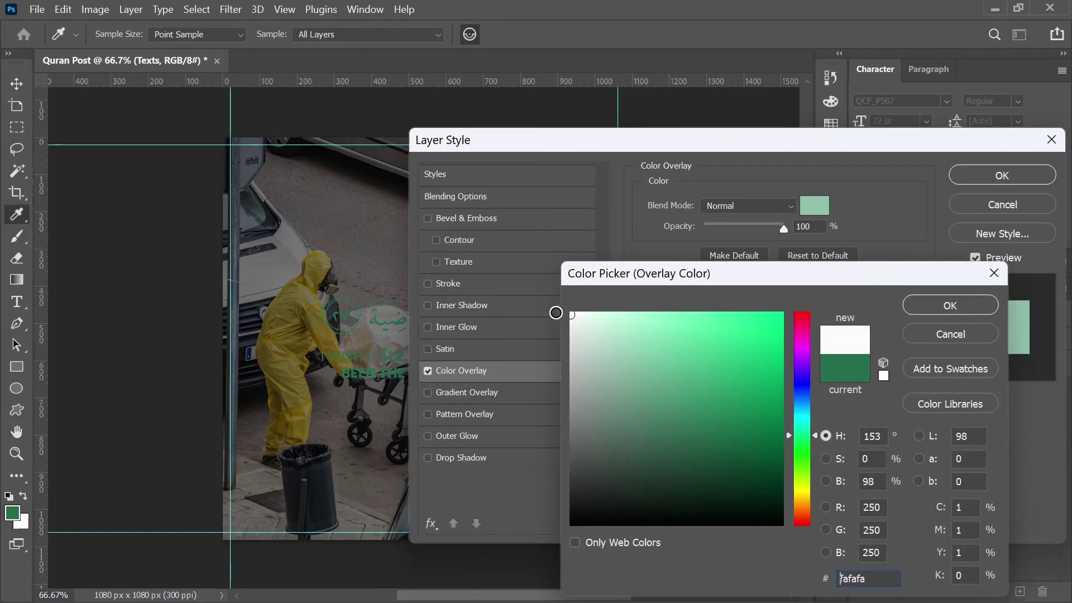
click(951, 304)
click(979, 179)
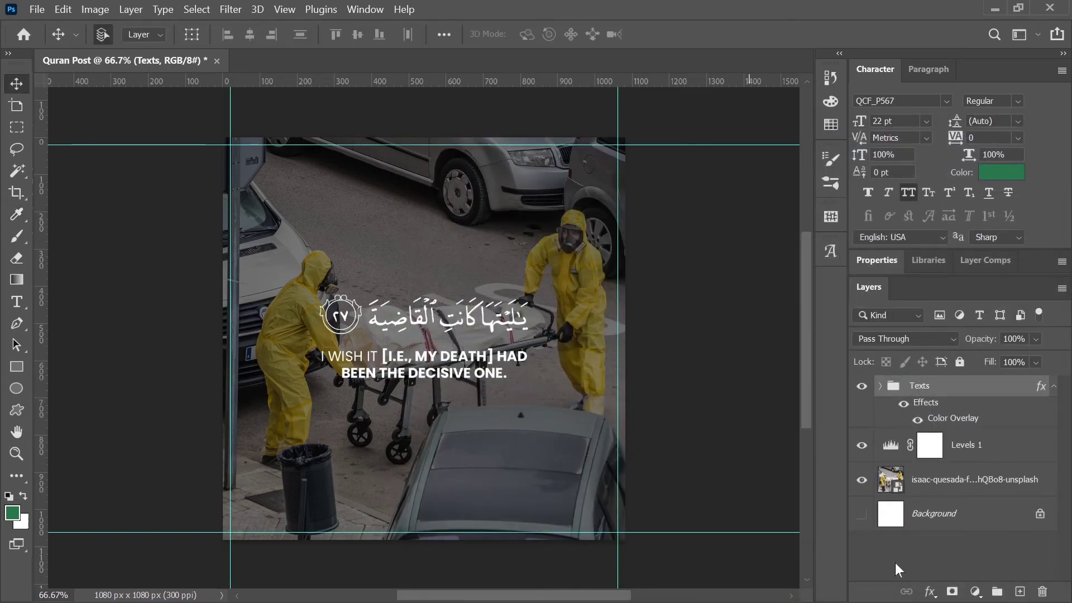
- Lower the Levels 1 output white level to 100 to darken the photo further
double_click(889, 447)
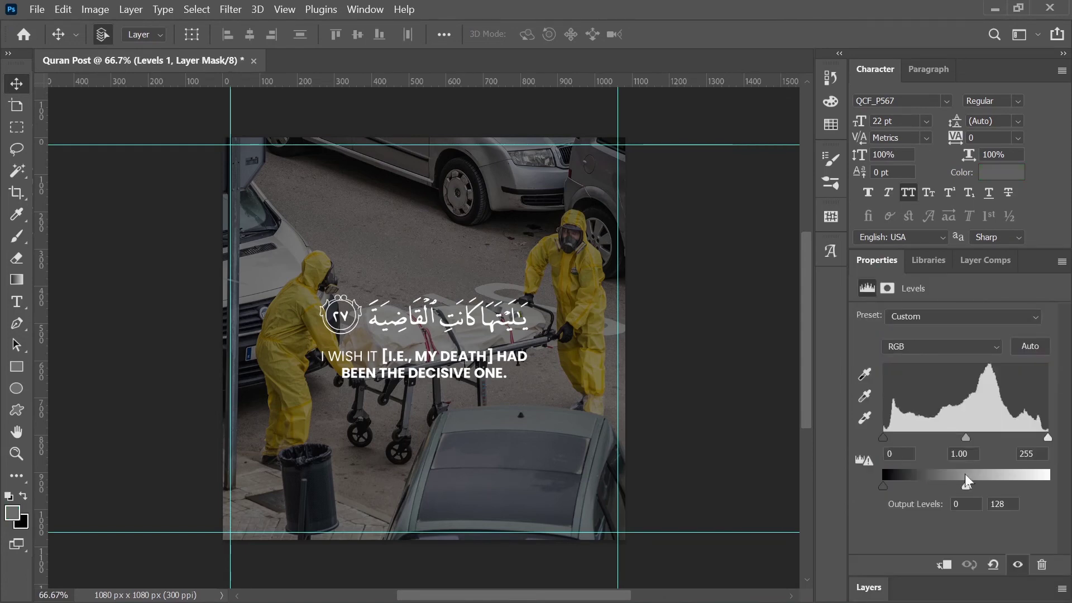
drag(965, 487, 948, 487)
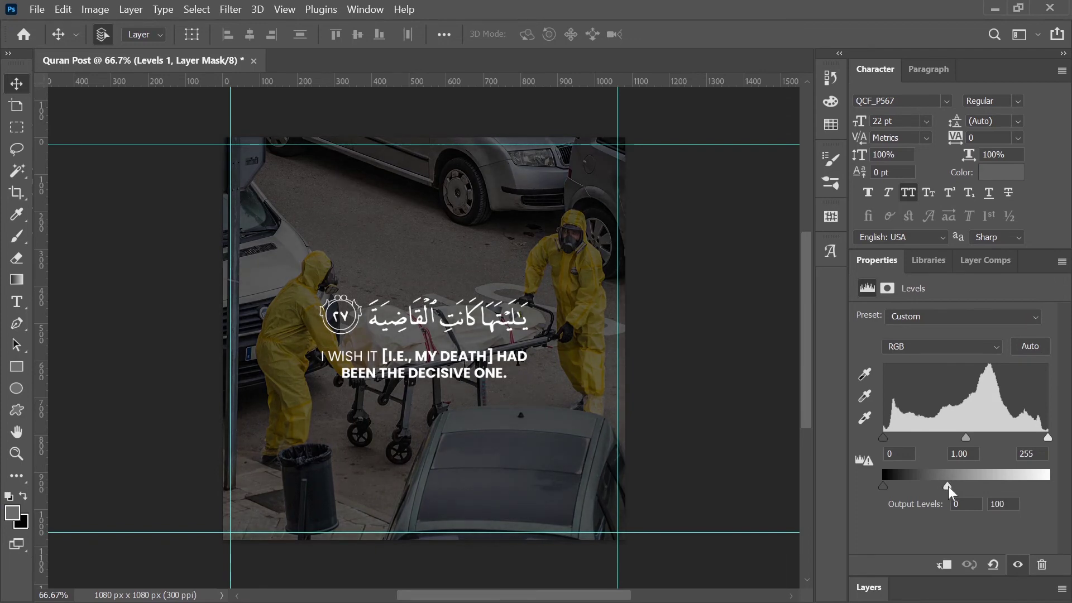
click(679, 468)
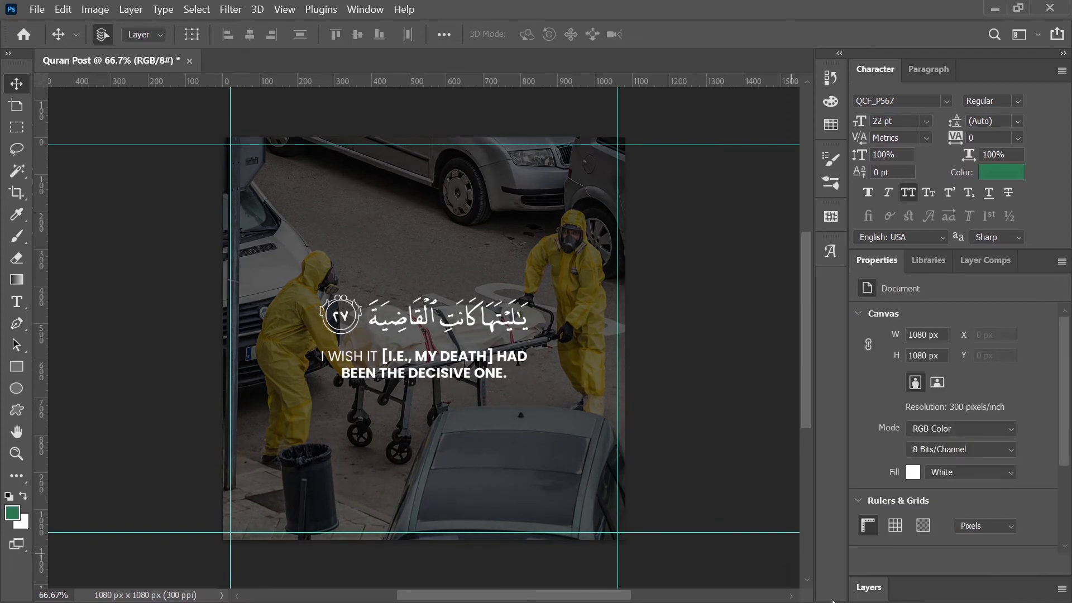
- Centre the Texts group on the canvas, deselect, and zoom to fit the window
click(866, 587)
click(931, 391)
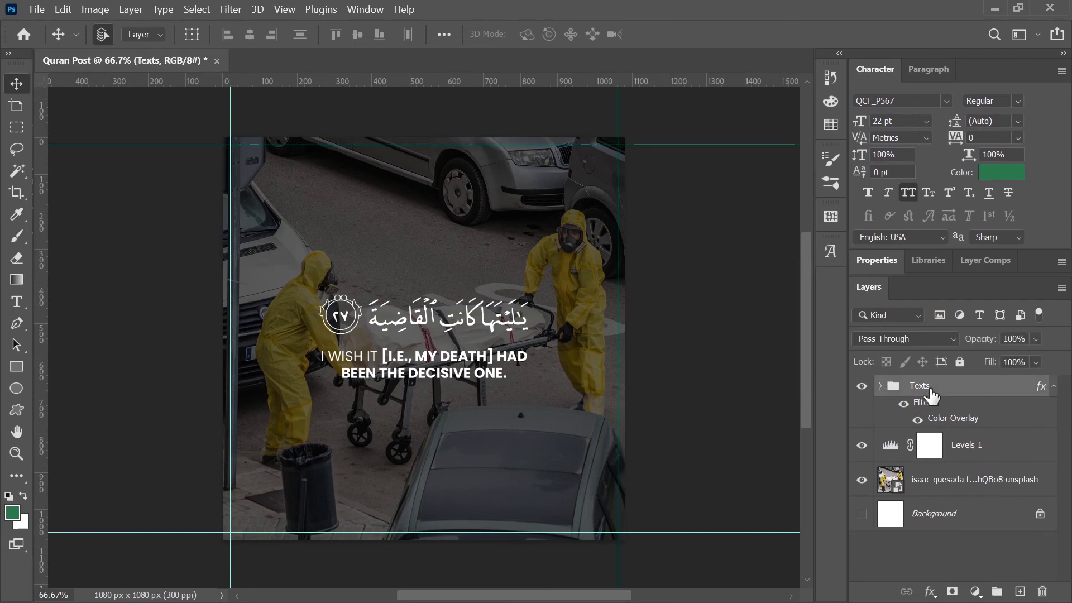
key(ctrl+a)
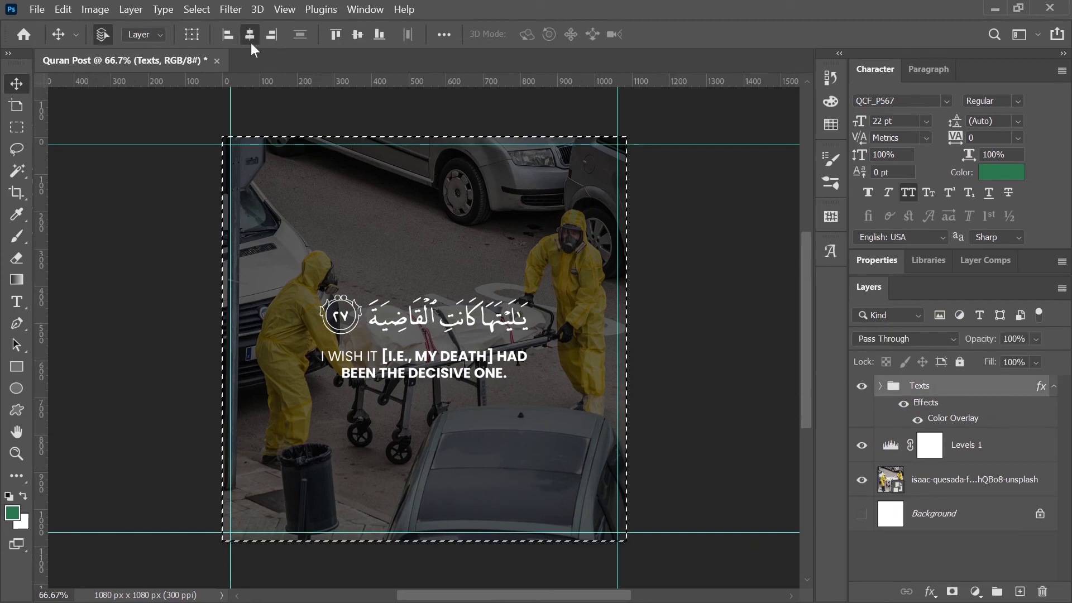
click(355, 35)
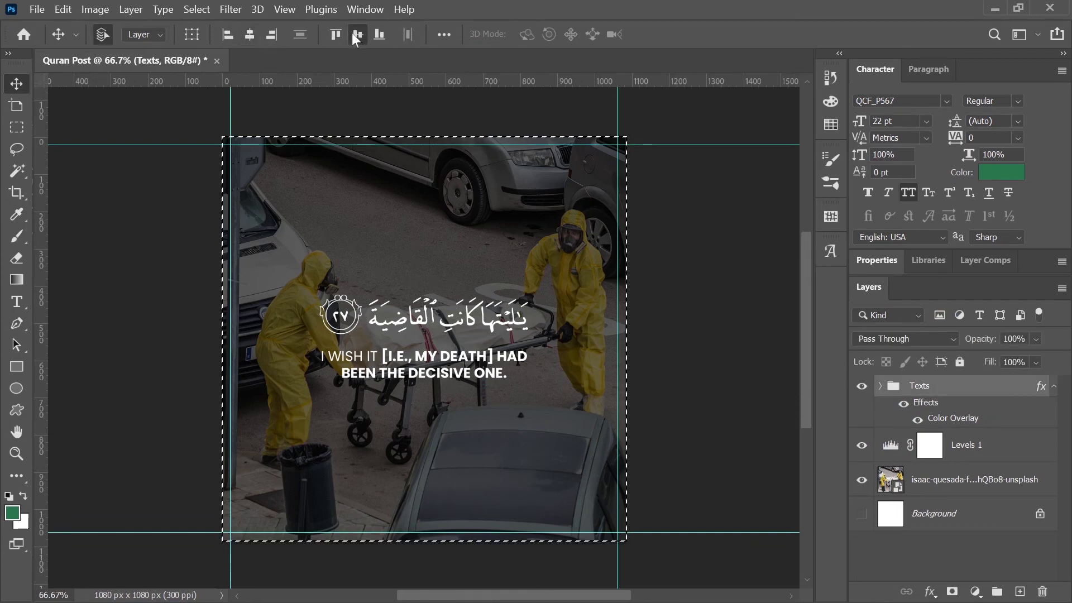
click(720, 320)
key(ctrl+d)
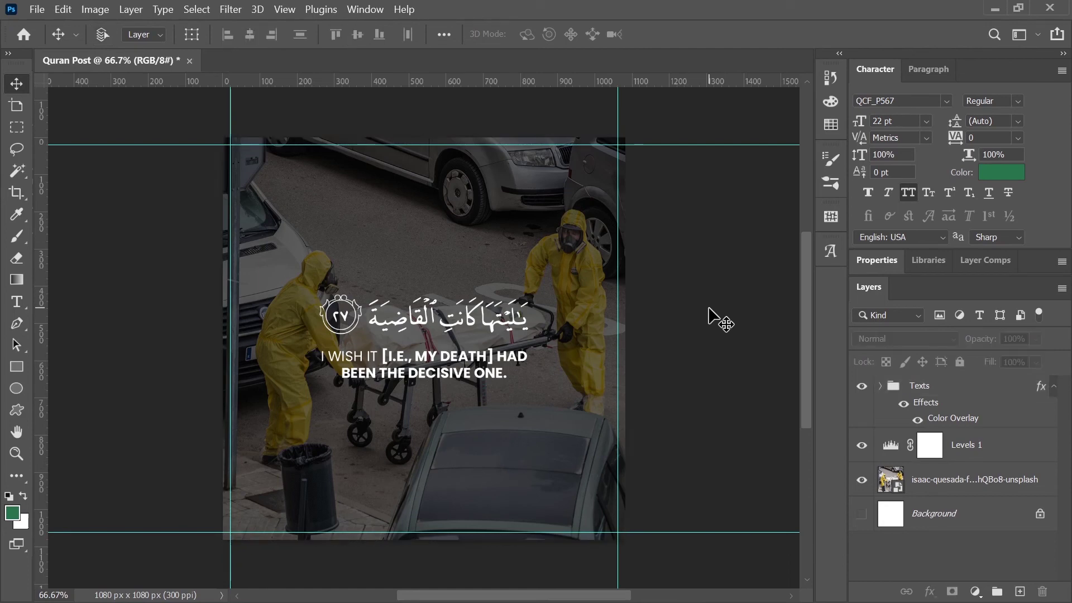
key(ctrl+0)
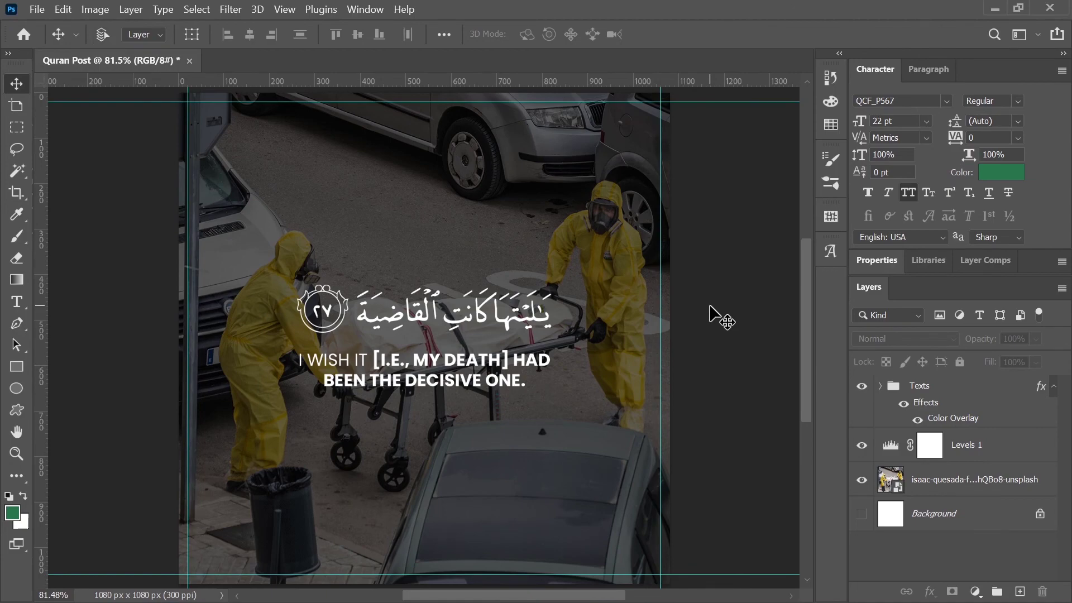
click(39, 9)
mouse_move(82, 294)
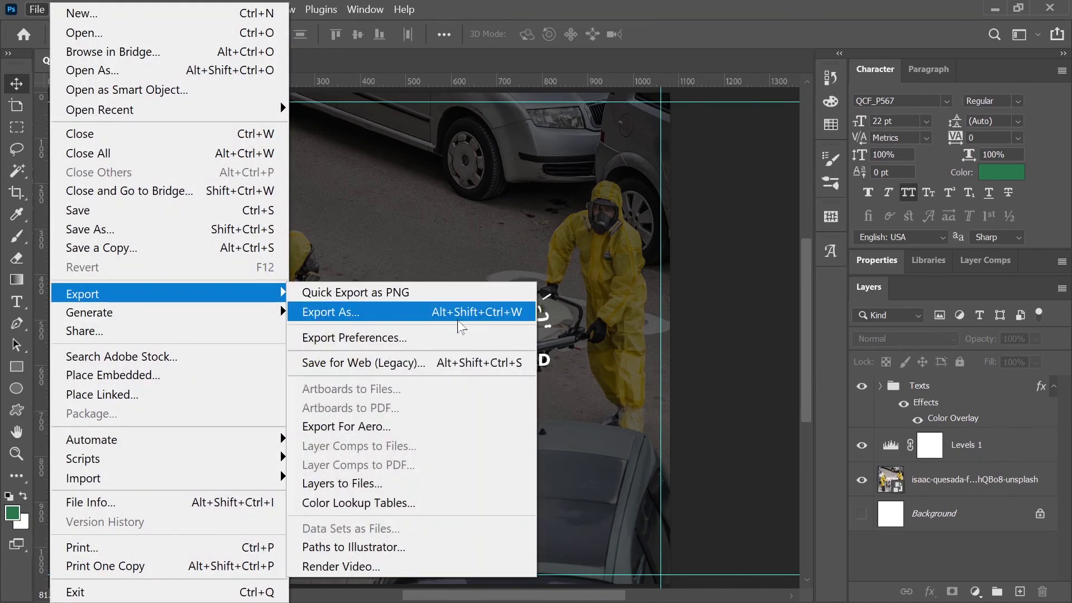
- Export Quran Post as a 1080×1080 PNG saved to the Desktop
click(459, 320)
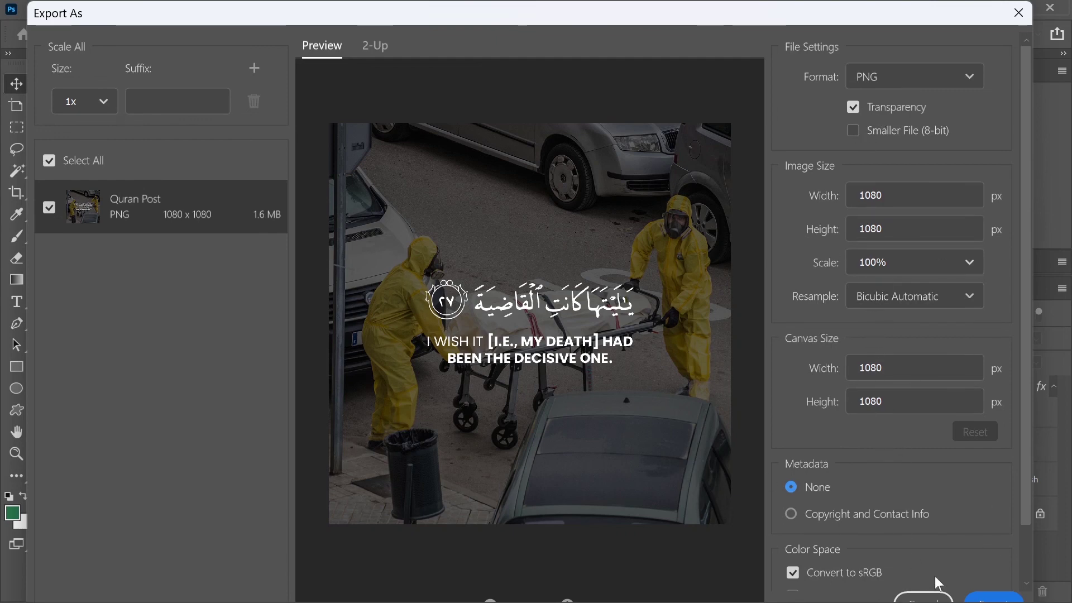
click(994, 597)
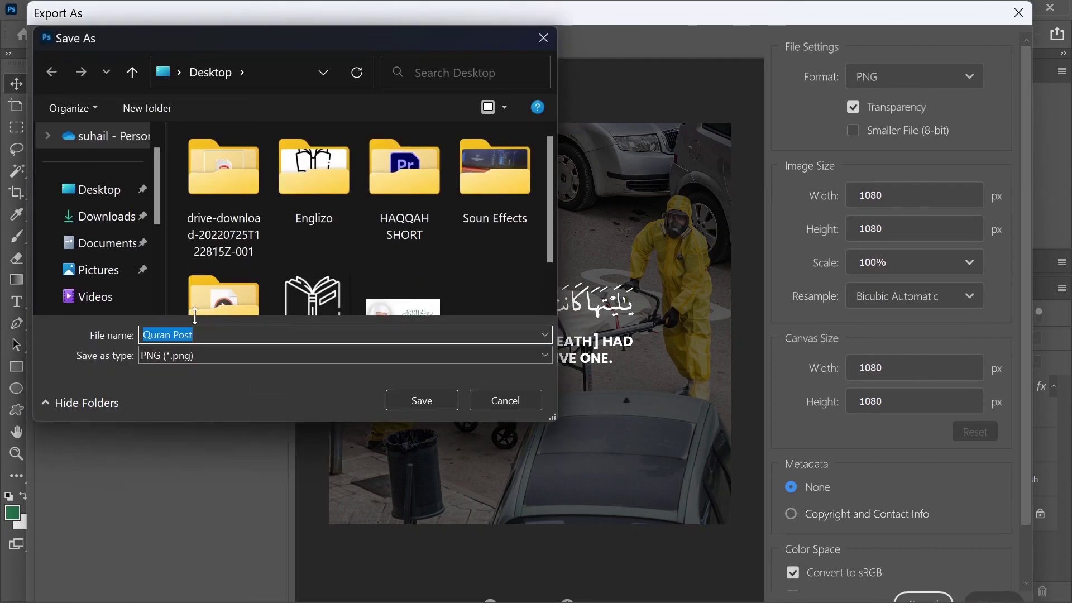
click(99, 189)
click(454, 400)
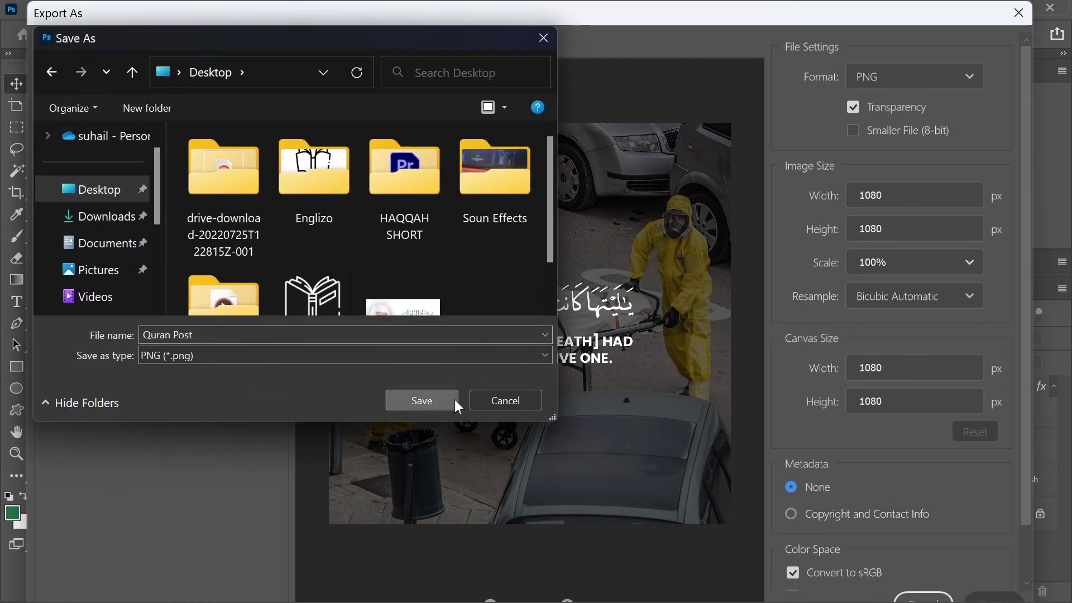